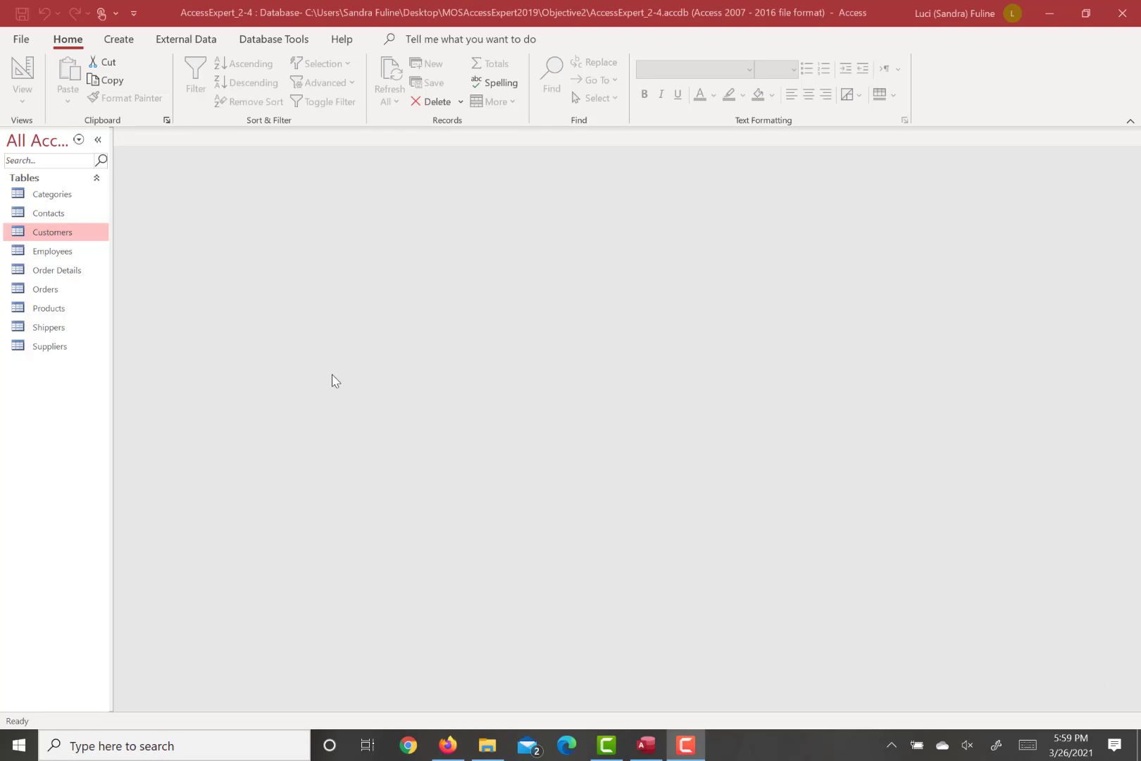
Open the Customers table and select the Company Name through Contact Title columns.
double_click(65, 236)
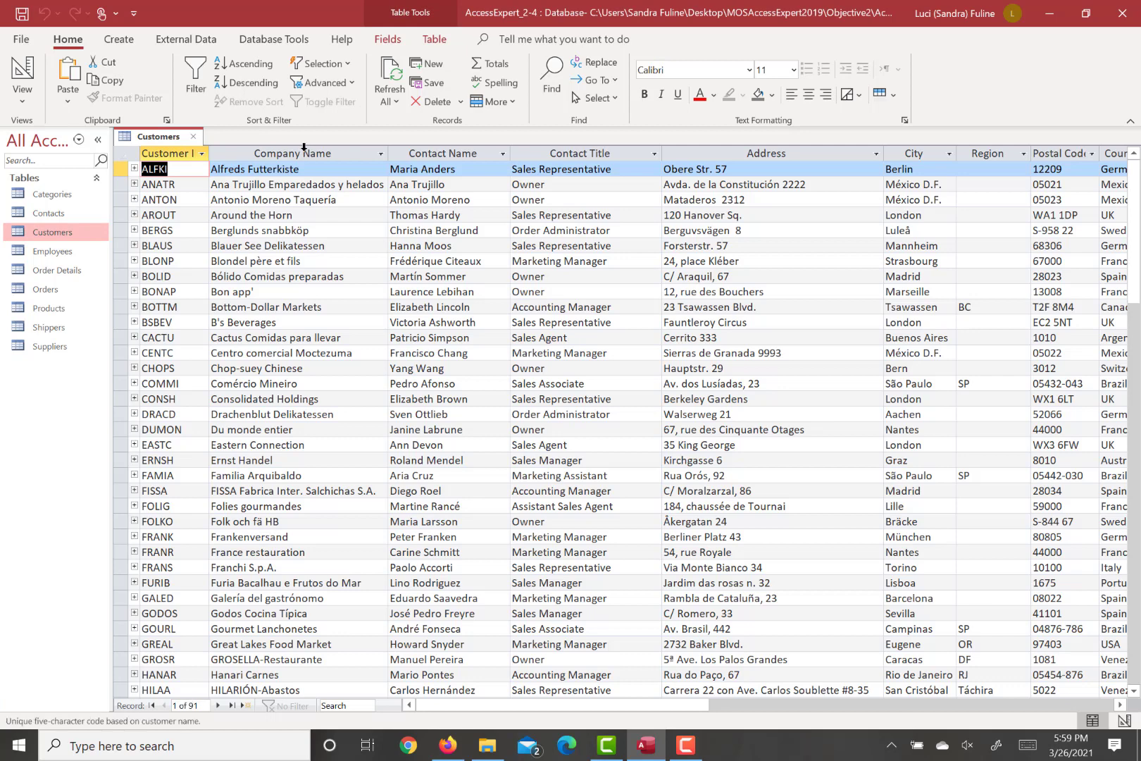
drag(304, 146, 556, 142)
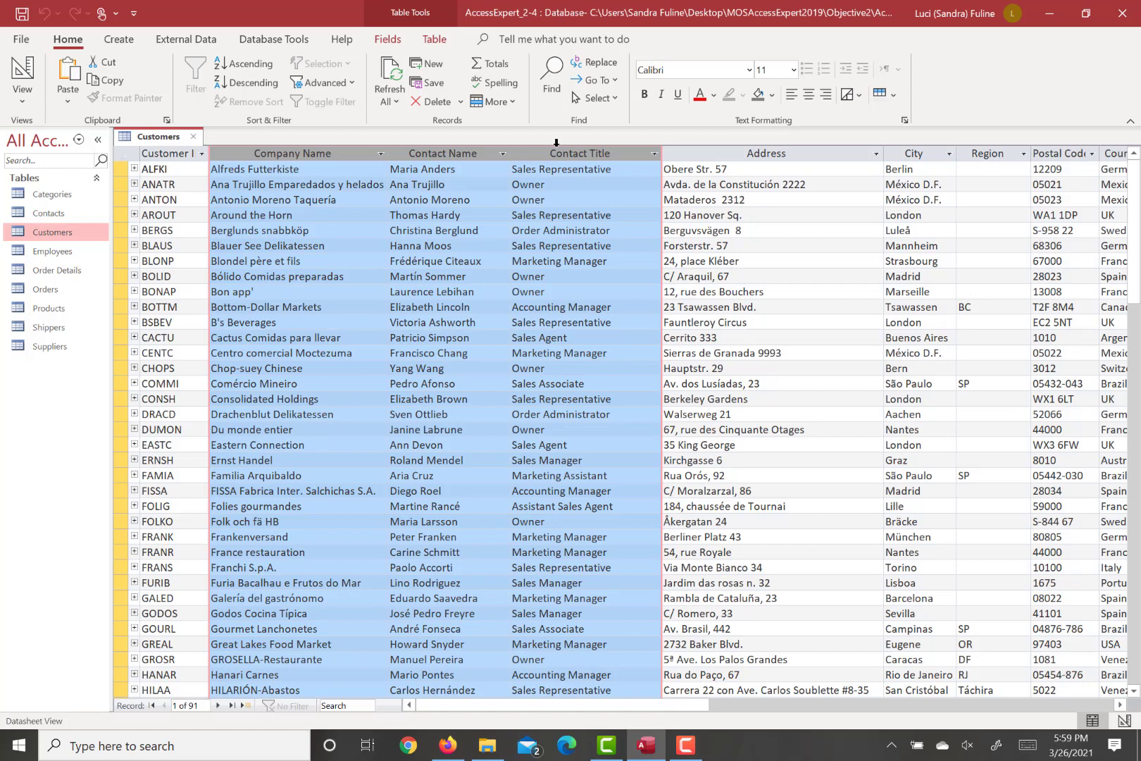
Save the three selected Customers columns as a new data type named 'Contact Basics'.
click(388, 41)
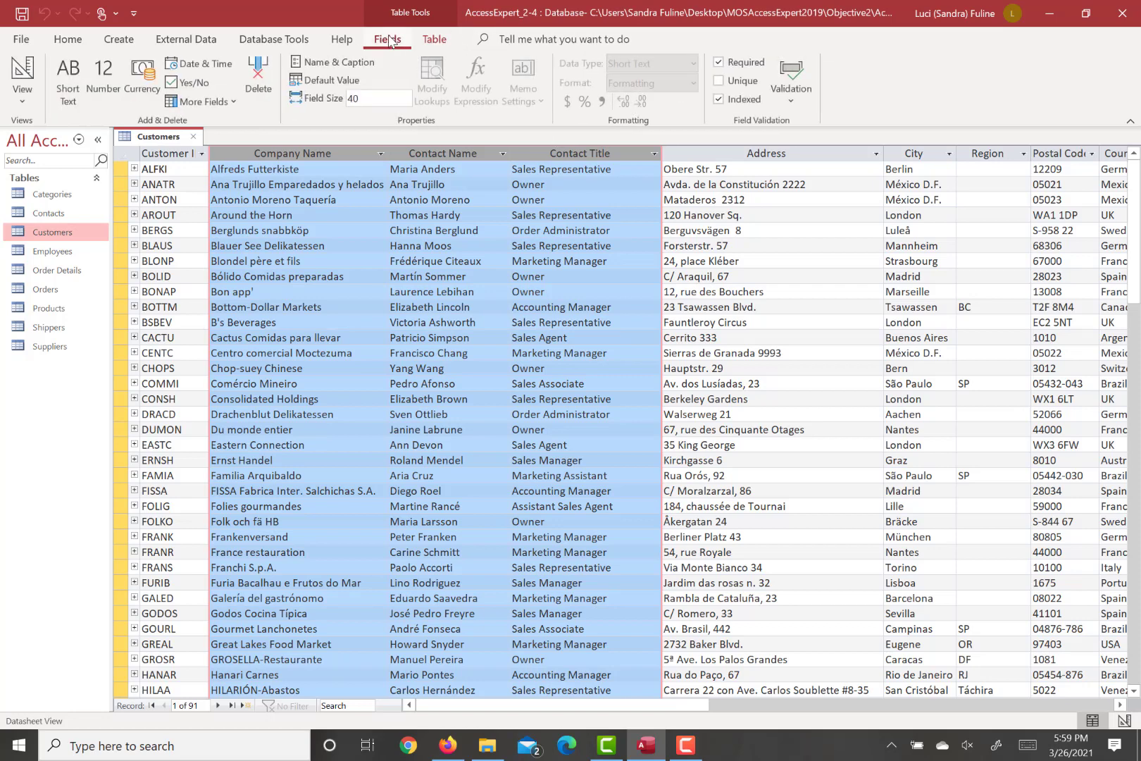
click(204, 103)
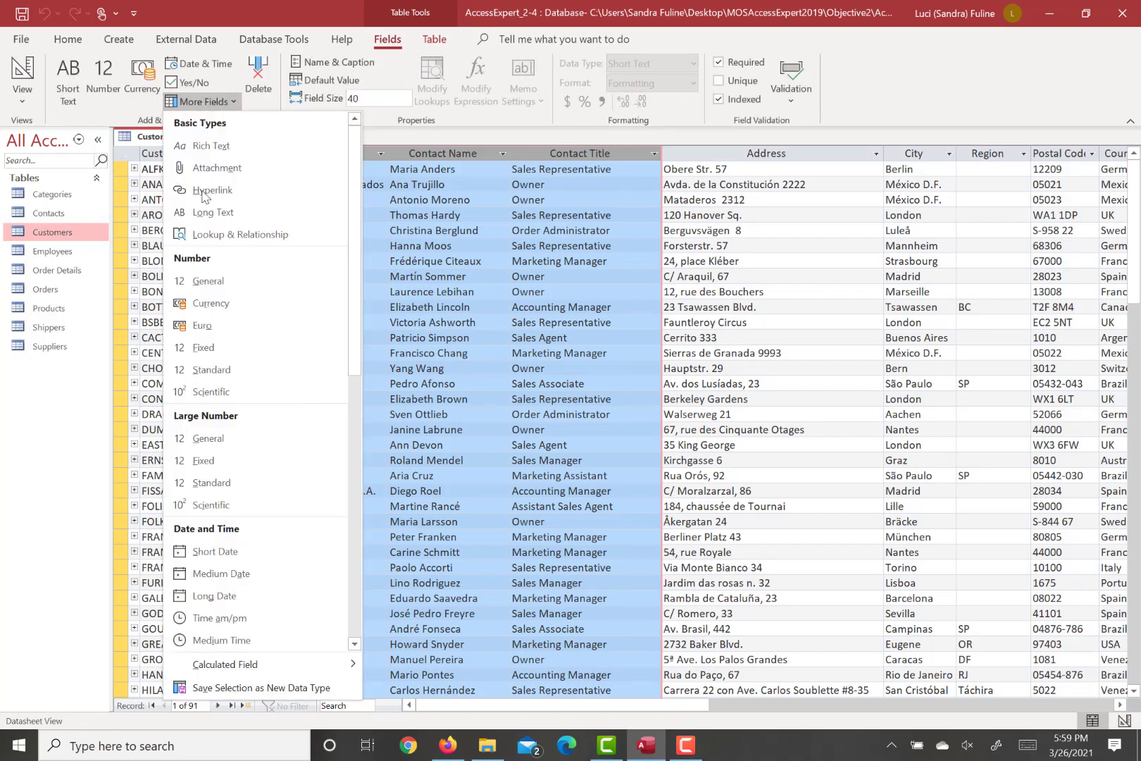
click(247, 690)
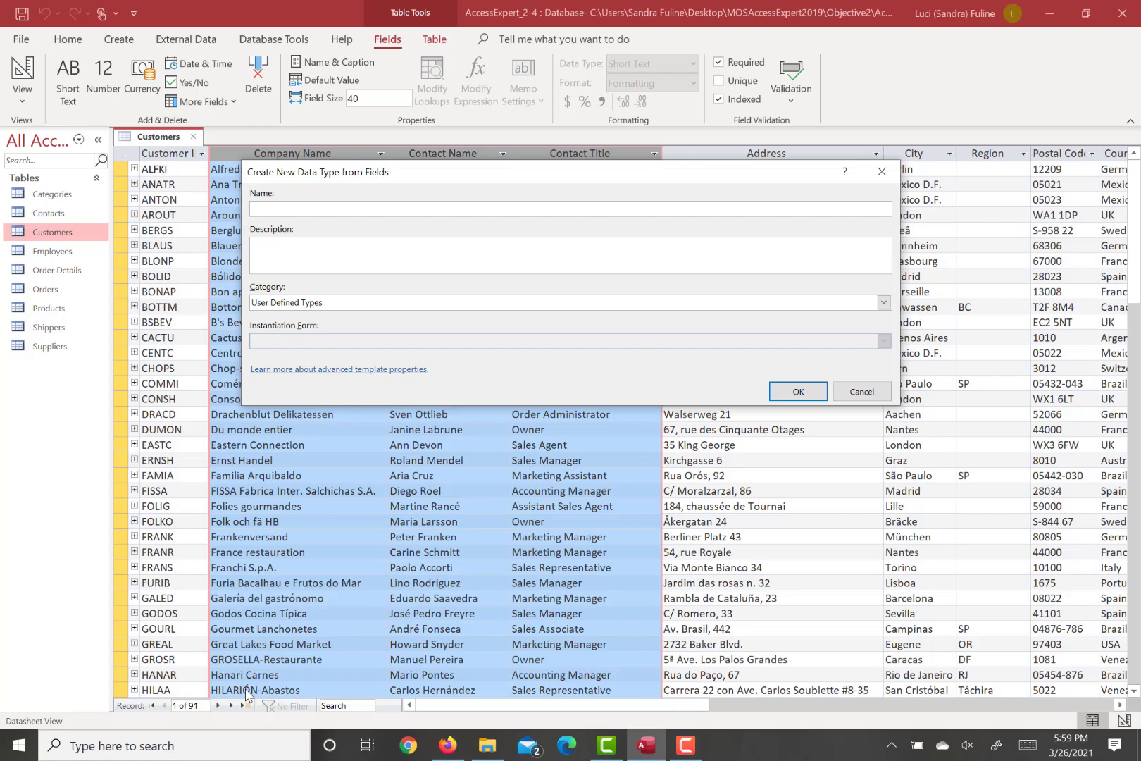
text(Contact Basics)
click(798, 392)
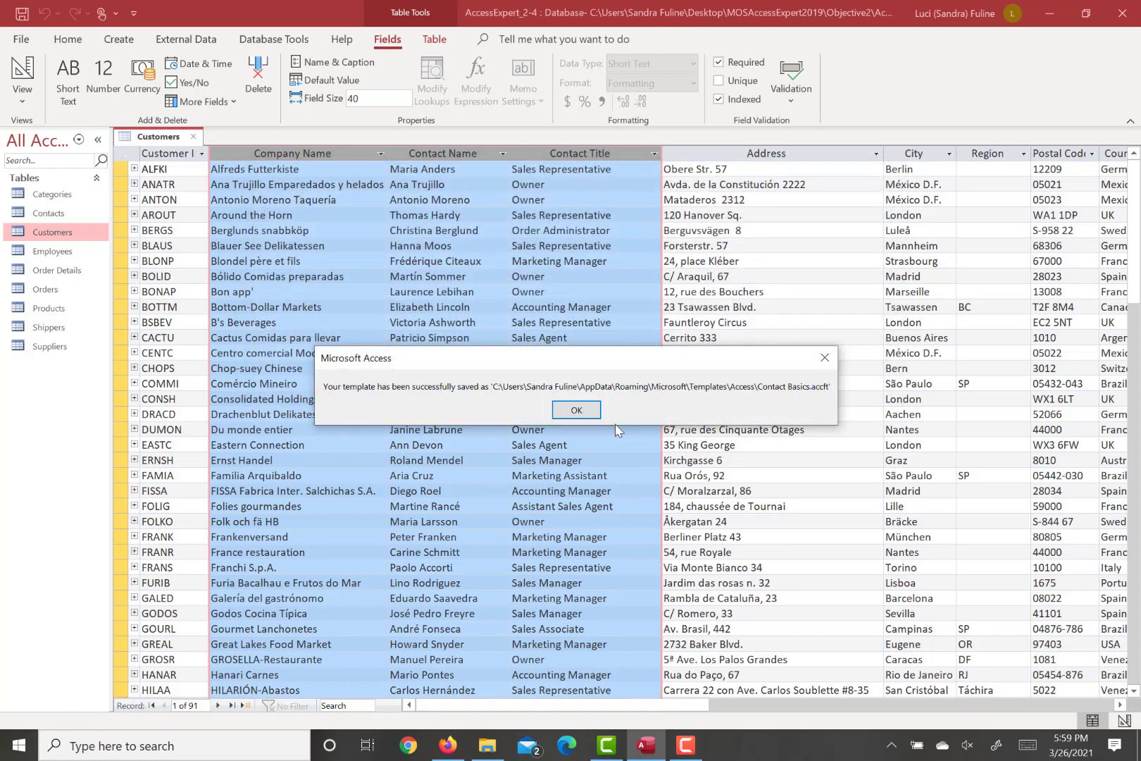
click(560, 413)
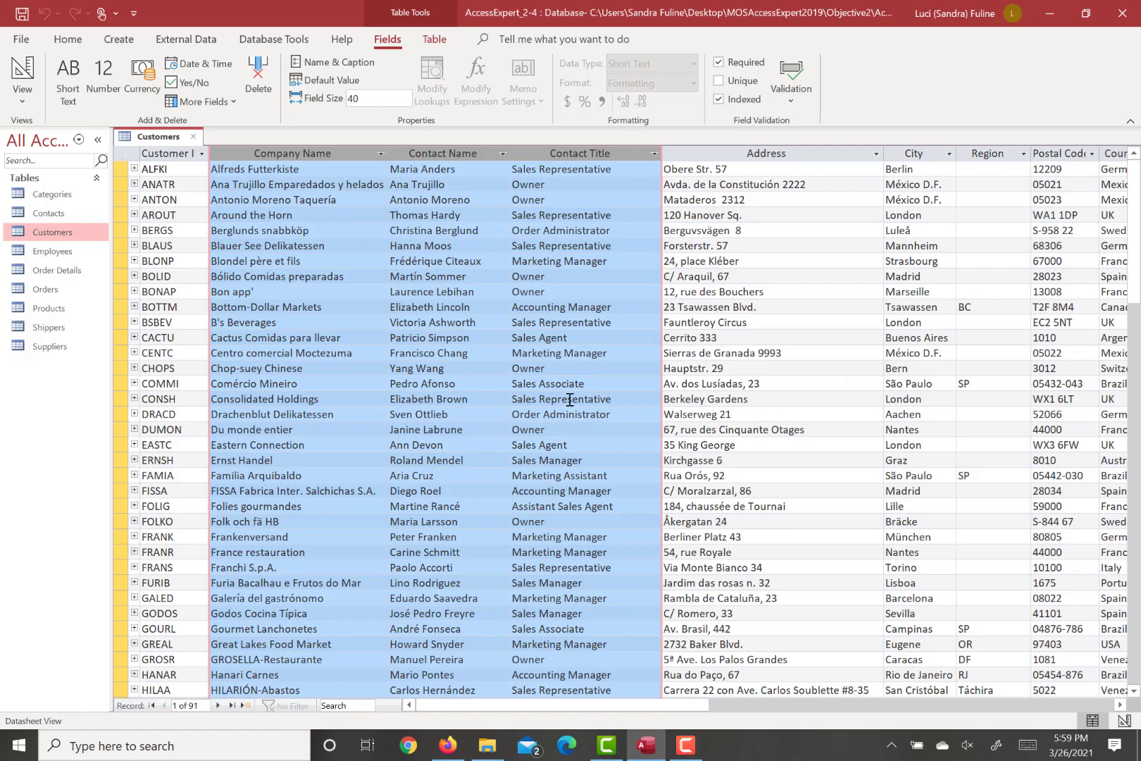
Close the Customers table and start a new table in Table Design.
click(194, 138)
click(118, 39)
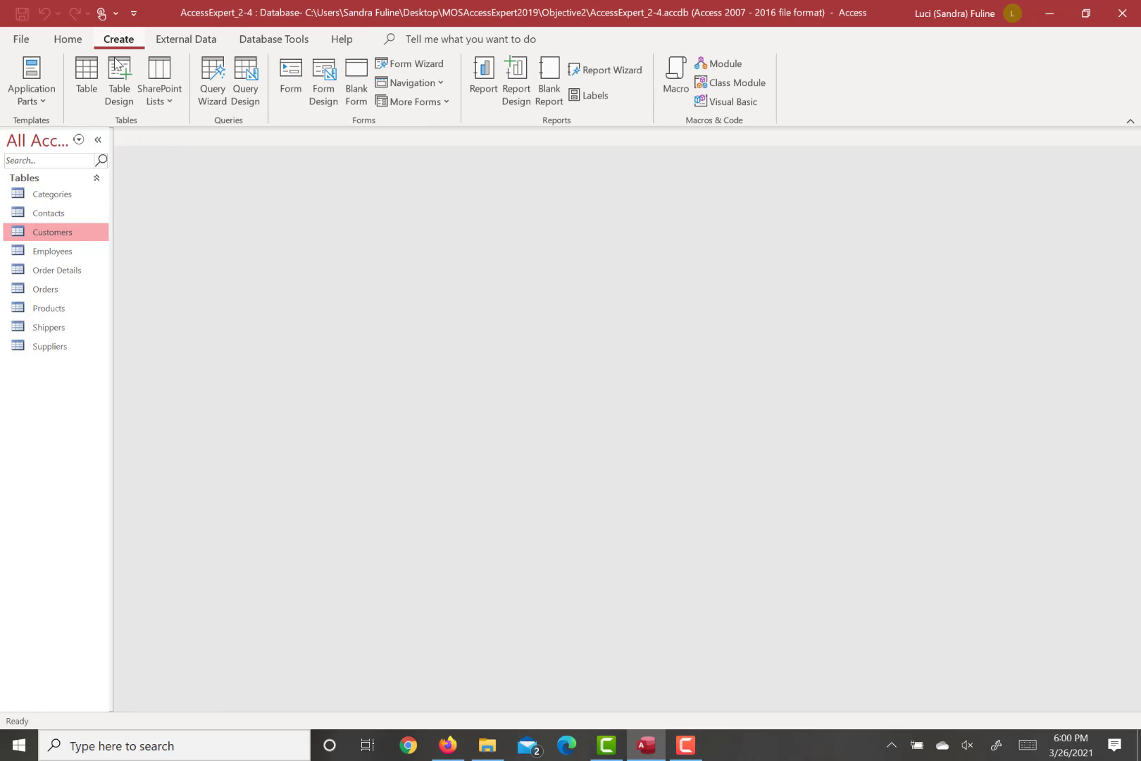
click(120, 100)
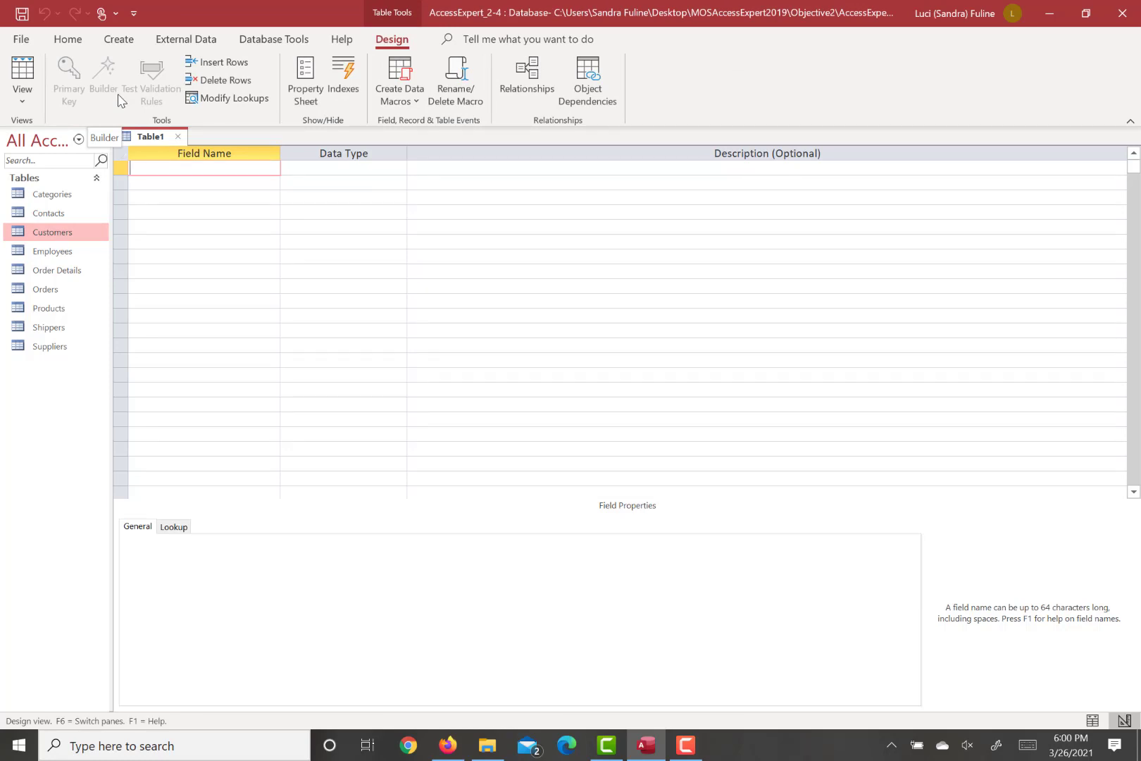
Add a ContactID field with AutoNumber data type and make it the primary key.
text(Con)
text(tact)
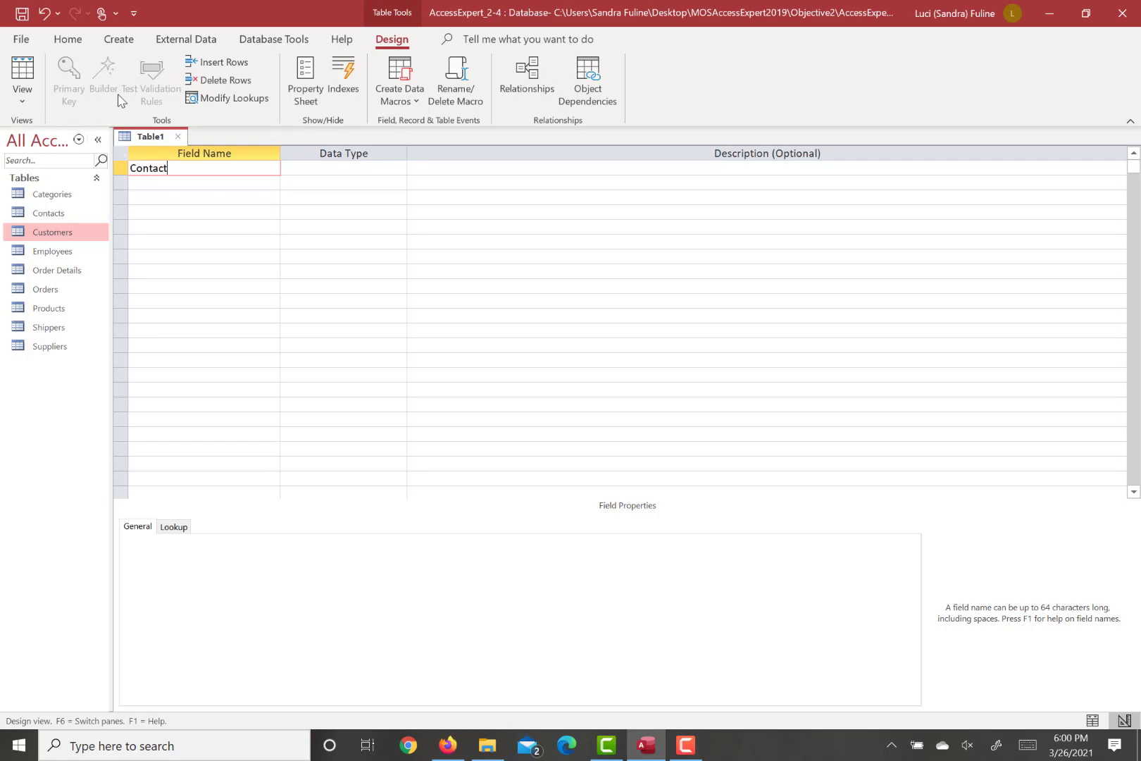
text(ID)
click(304, 169)
click(399, 168)
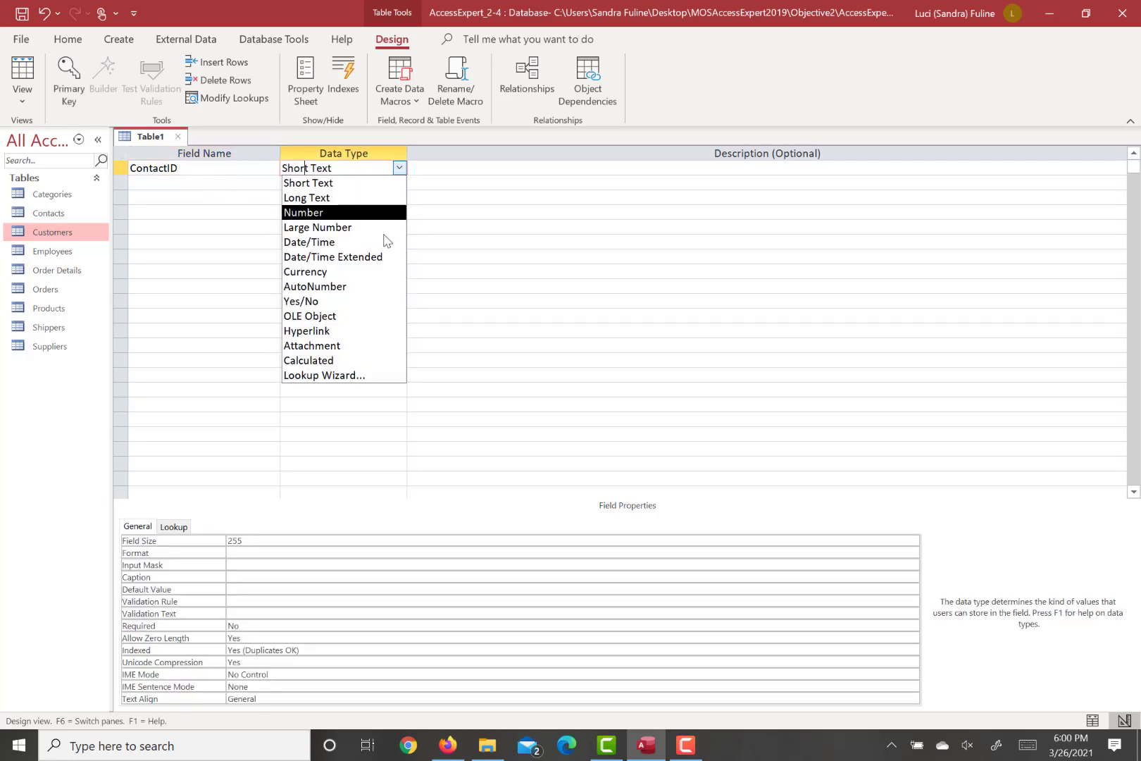
click(347, 287)
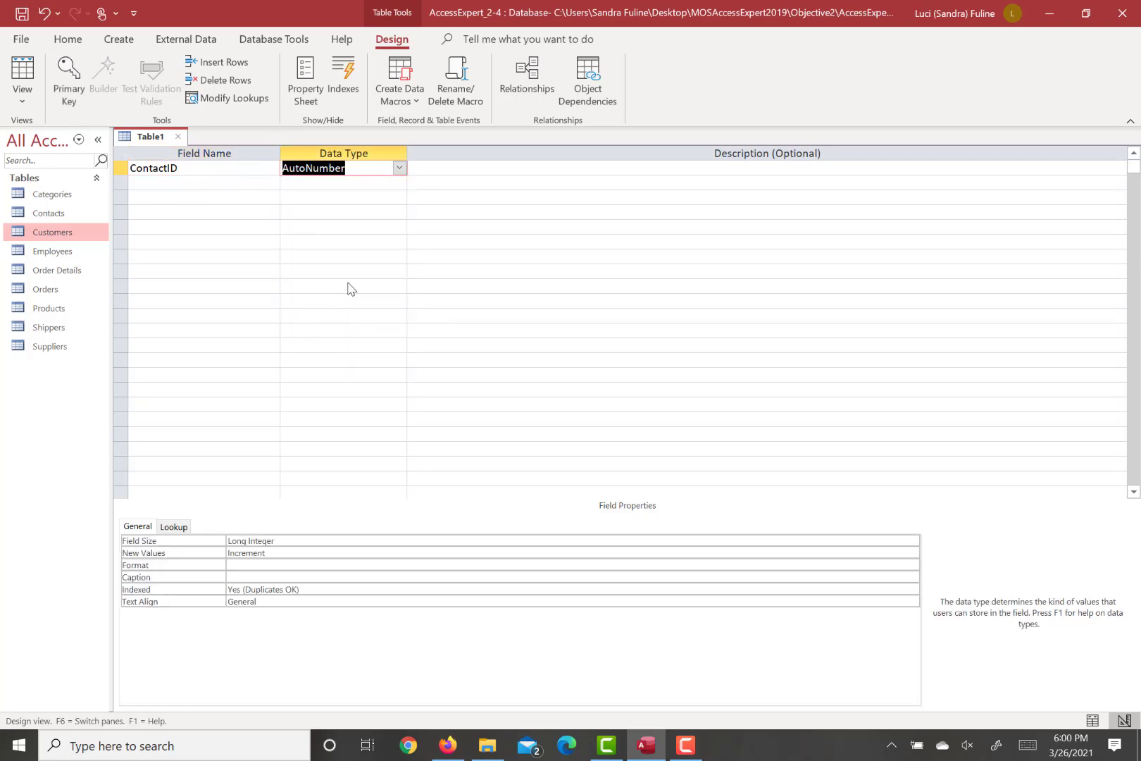
click(69, 95)
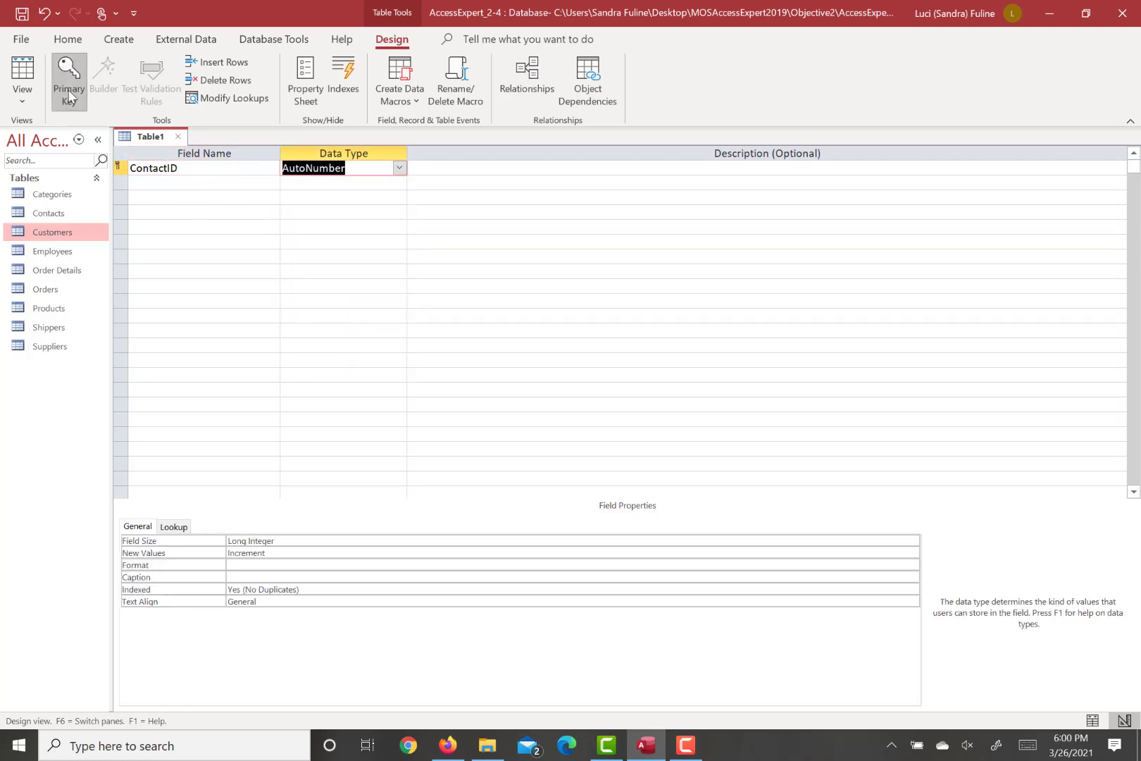
Save the new table under the name 'Contacts', overwriting the old Contacts table.
click(19, 16)
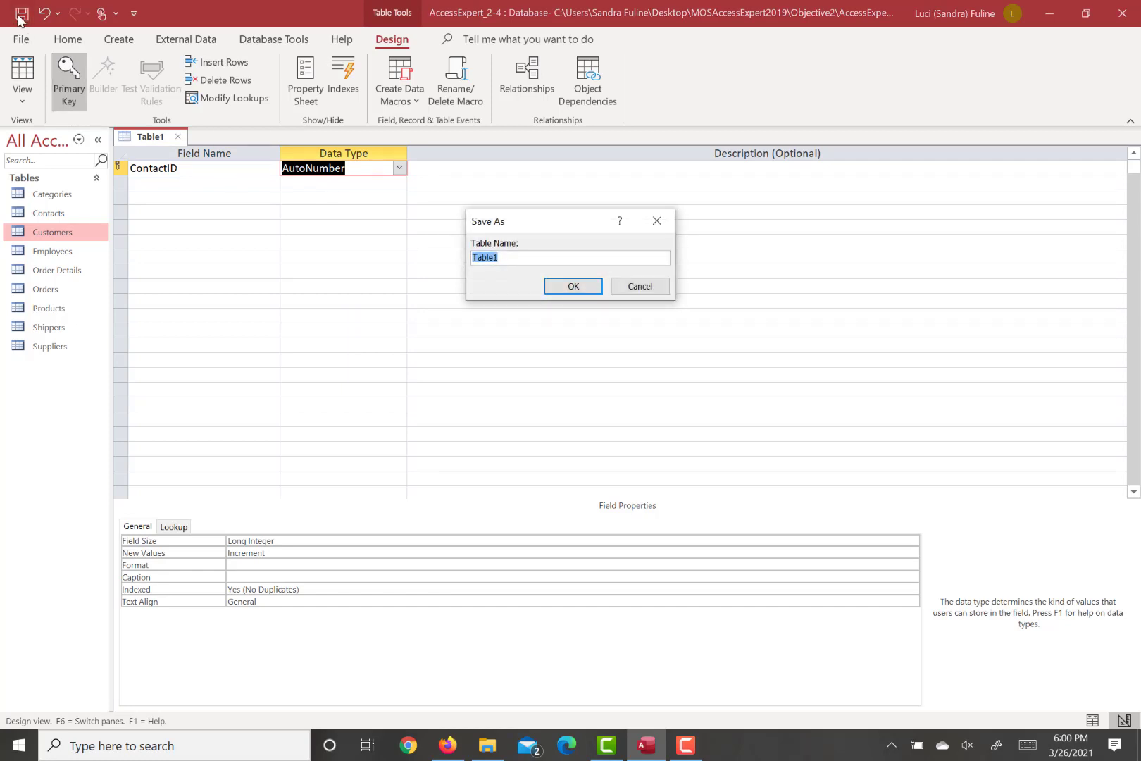
text(Contacts)
key(Return)
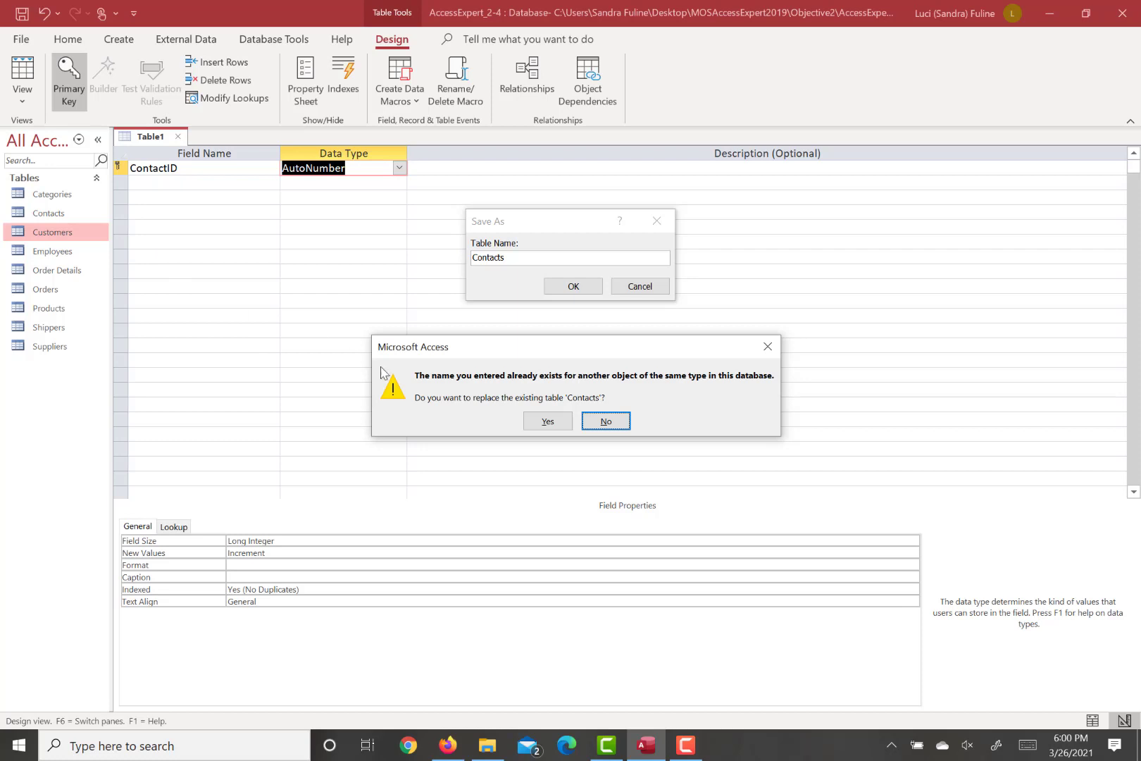
click(548, 422)
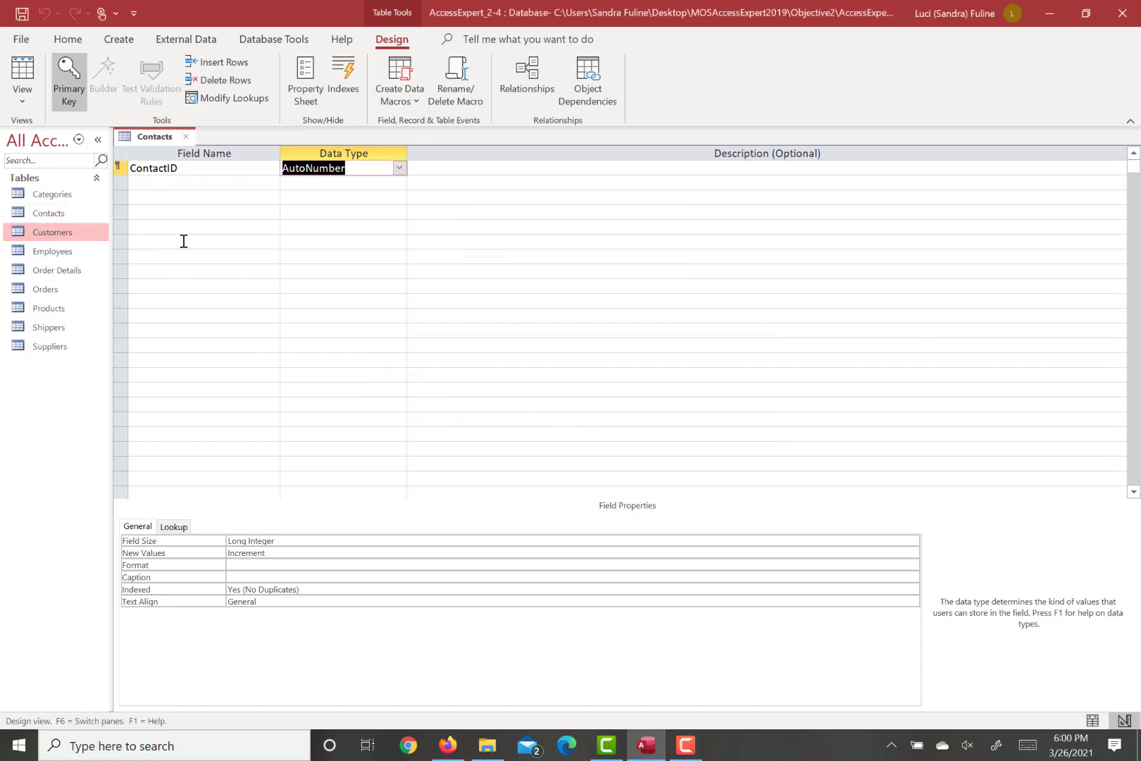
Insert the Contact Basics user-defined fields into Contacts in Datasheet View, then close it.
click(21, 73)
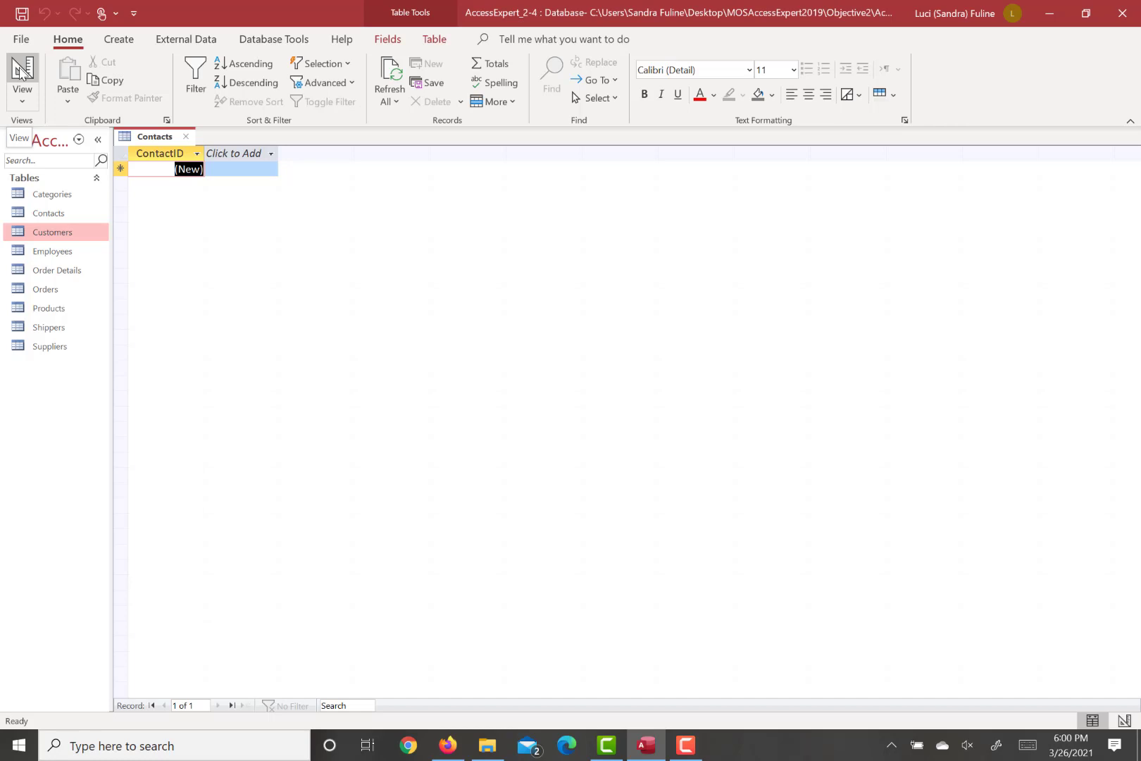
click(388, 40)
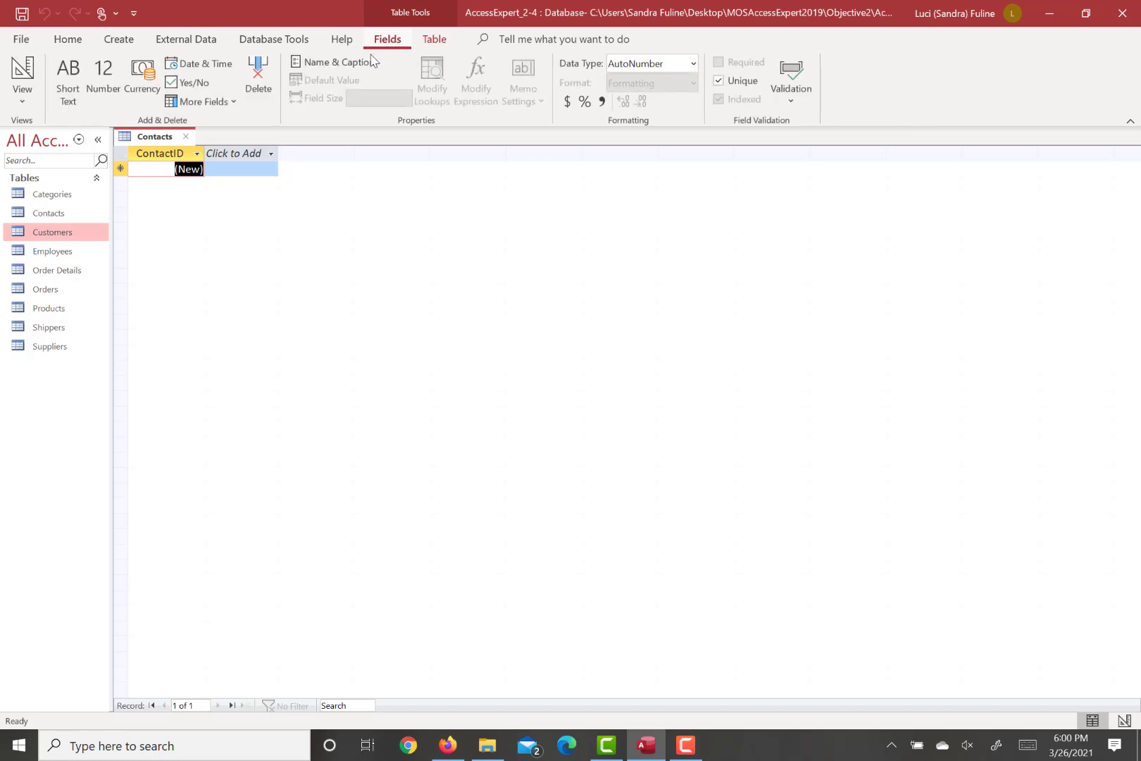
click(204, 101)
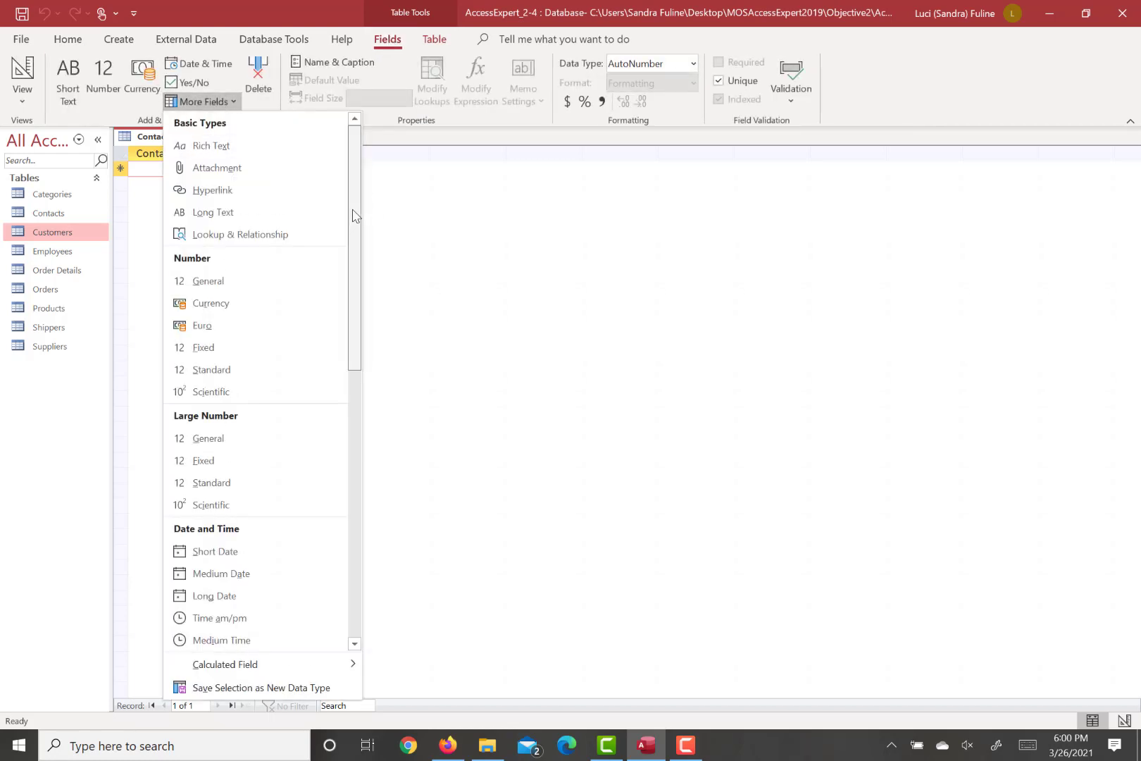
drag(354, 217, 352, 541)
click(209, 618)
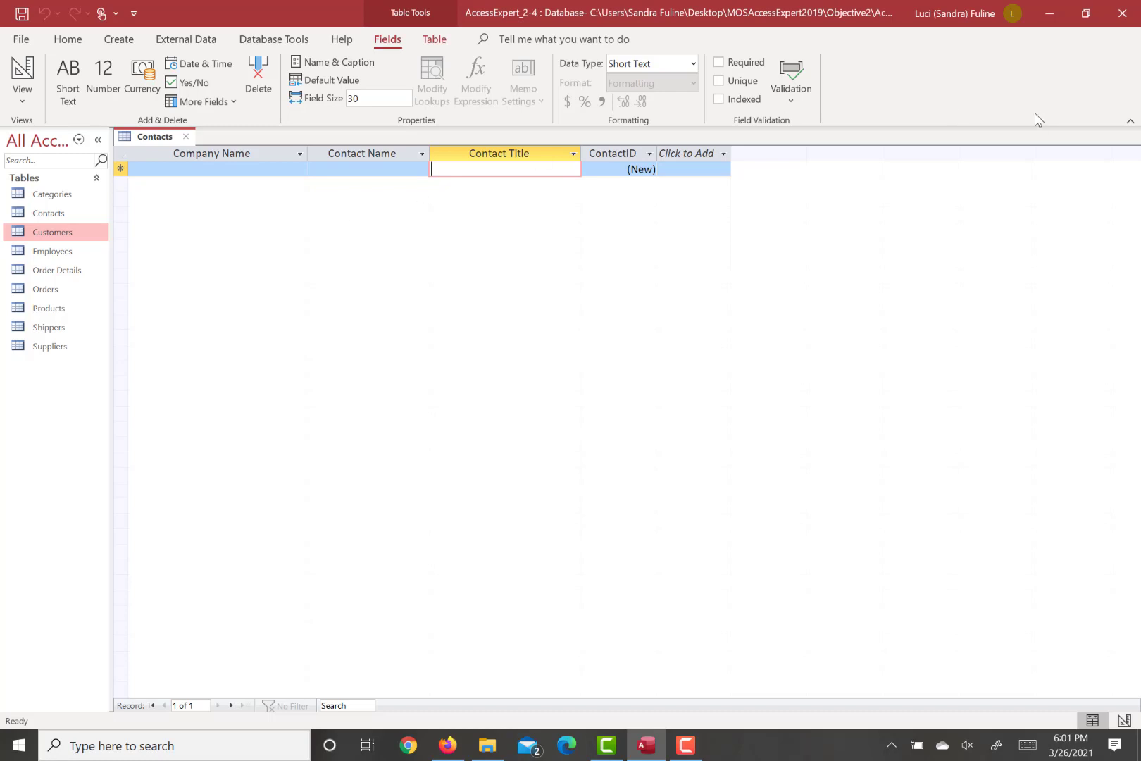
click(187, 137)
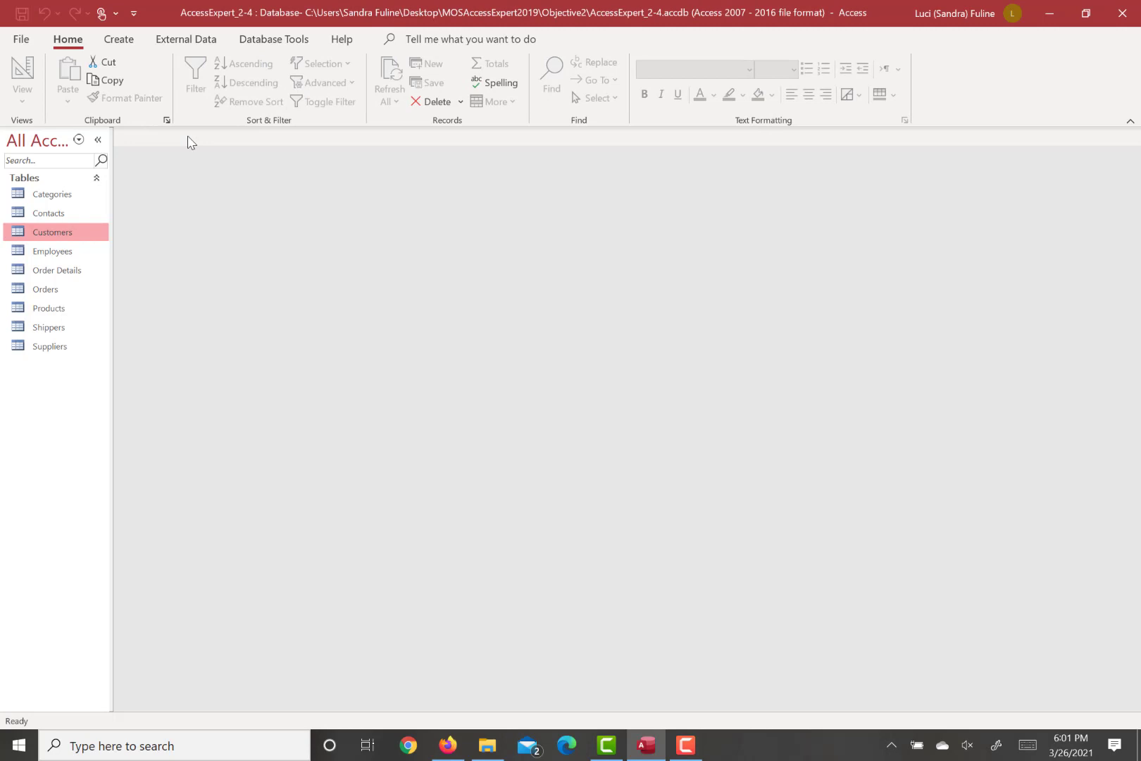
Open Order Details in Design View and select the Quantity field.
right_click(56, 270)
click(103, 299)
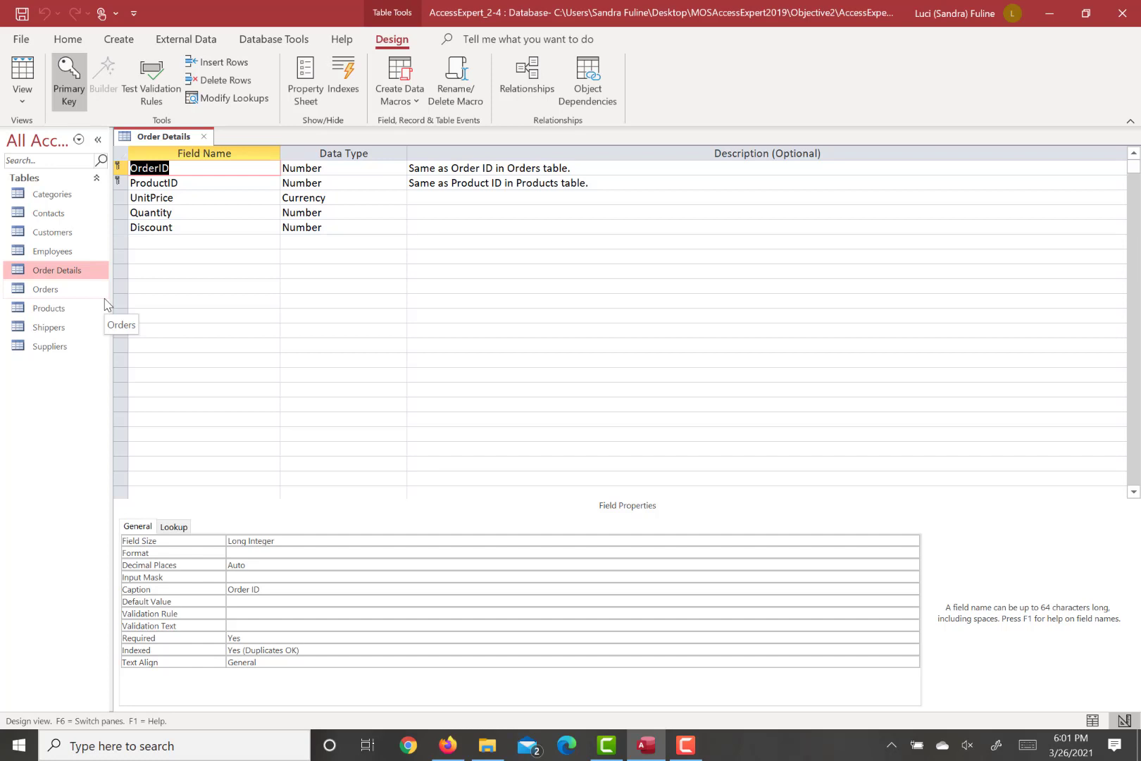
click(184, 214)
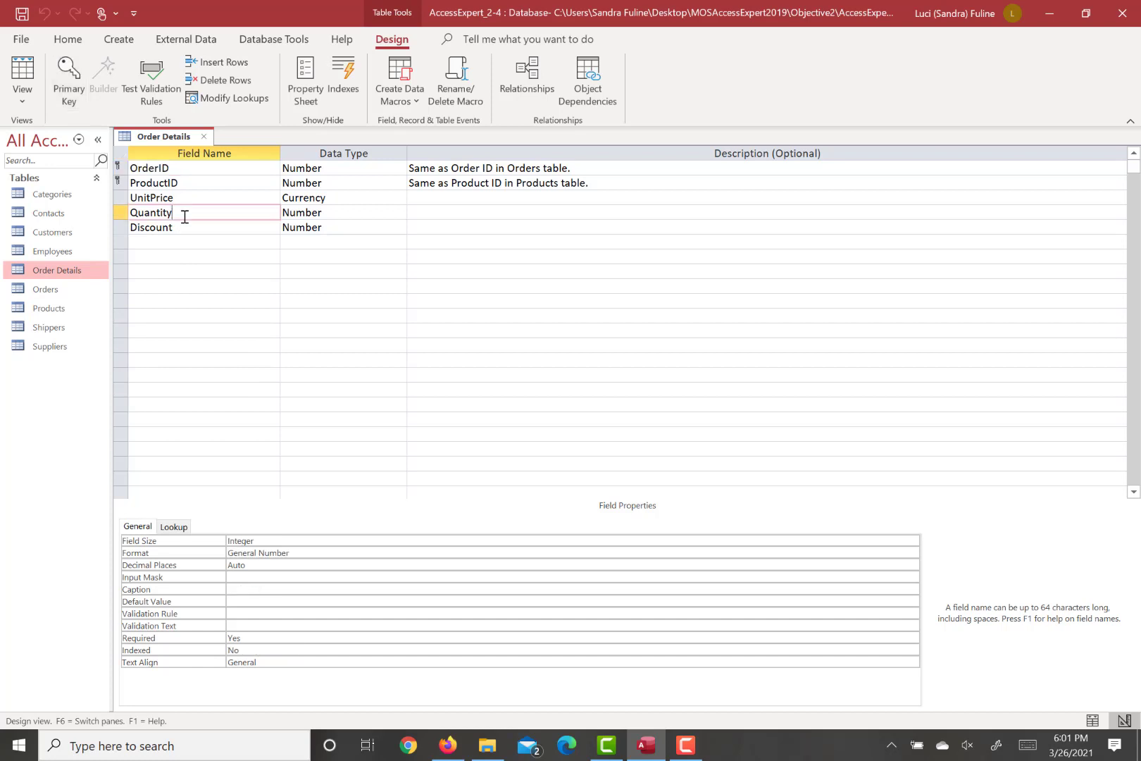
Give Quantity the validation rule <100 and the approval-required validation text.
click(249, 615)
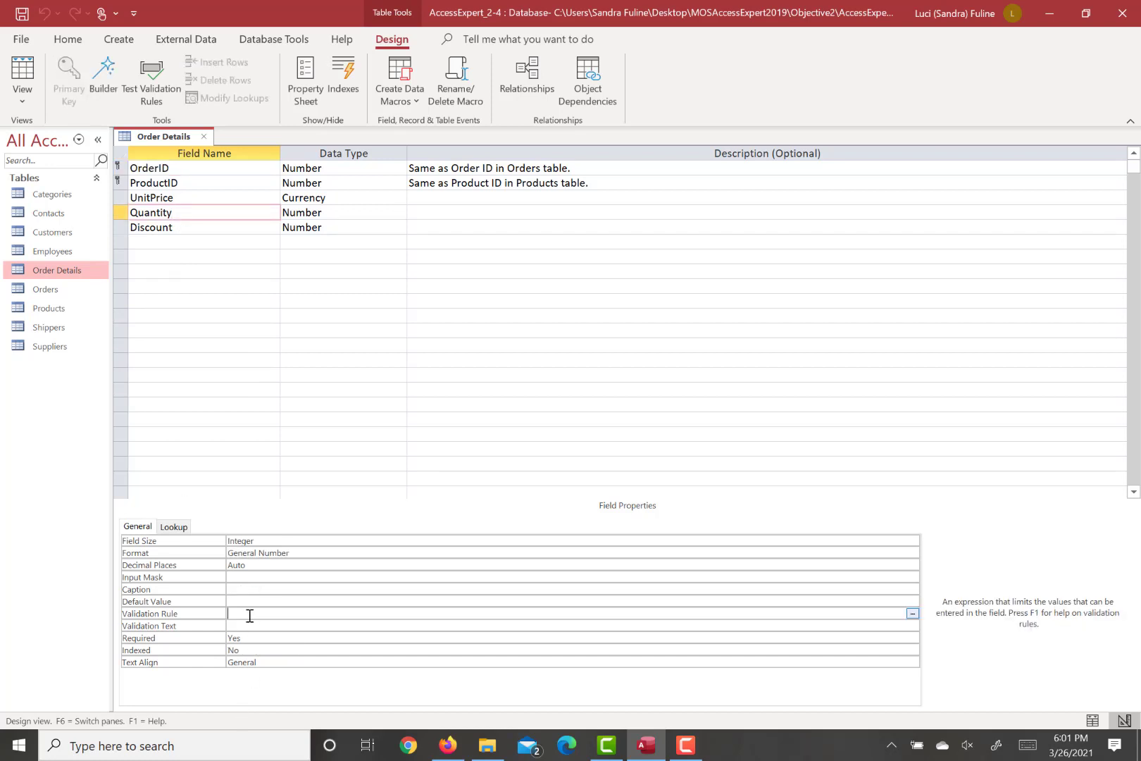
text(<100)
click(252, 625)
text(Order)
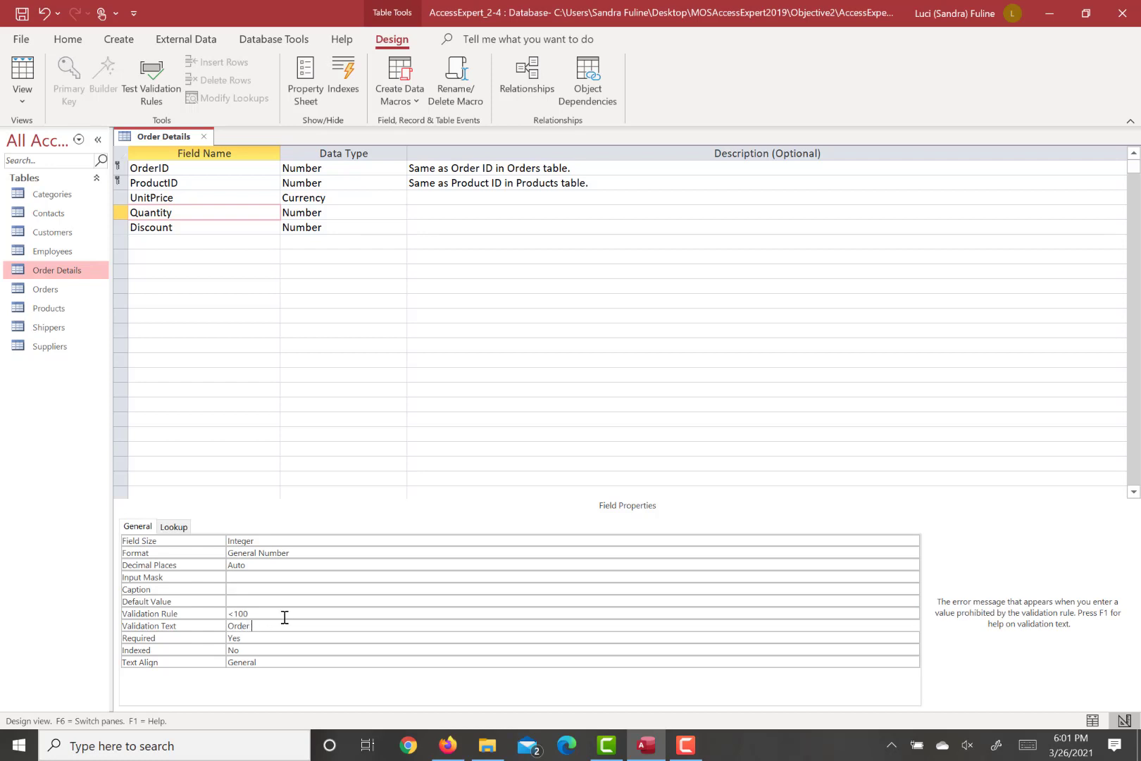
text( quantititi)
text(es )
text(of 100 or more require approval)
text(.)
Save the Order Details design and test existing data against the new rule.
click(14, 74)
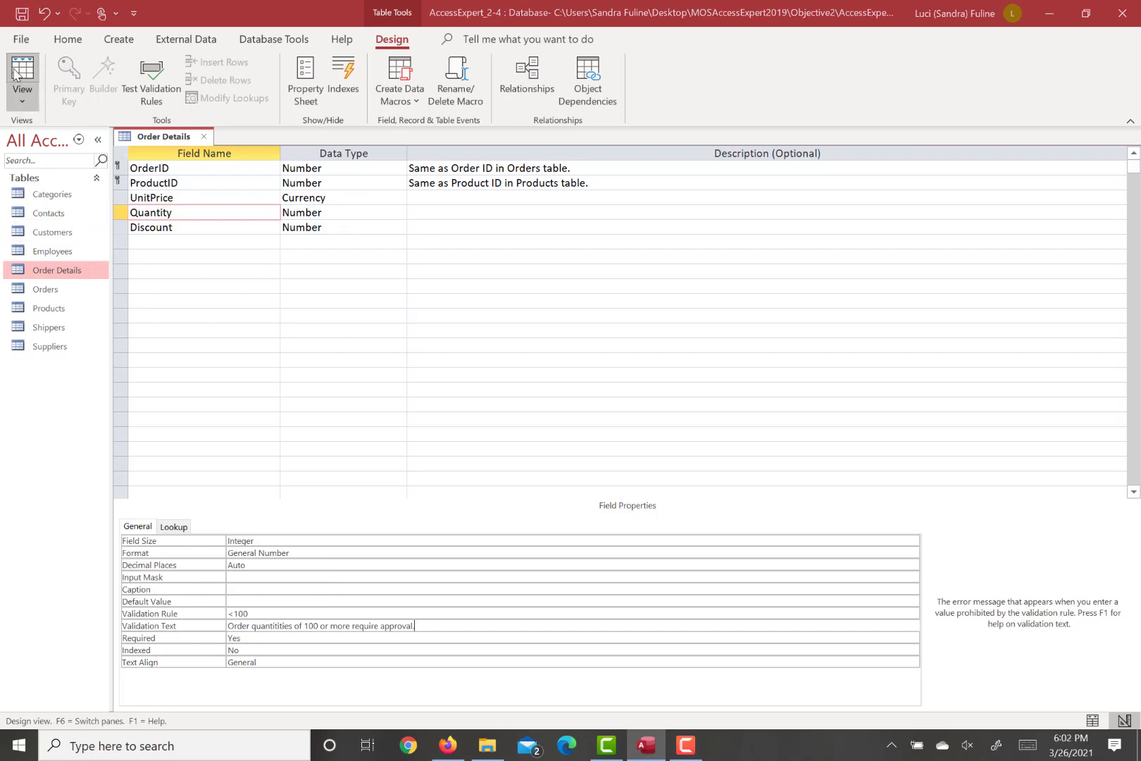
click(548, 420)
click(517, 423)
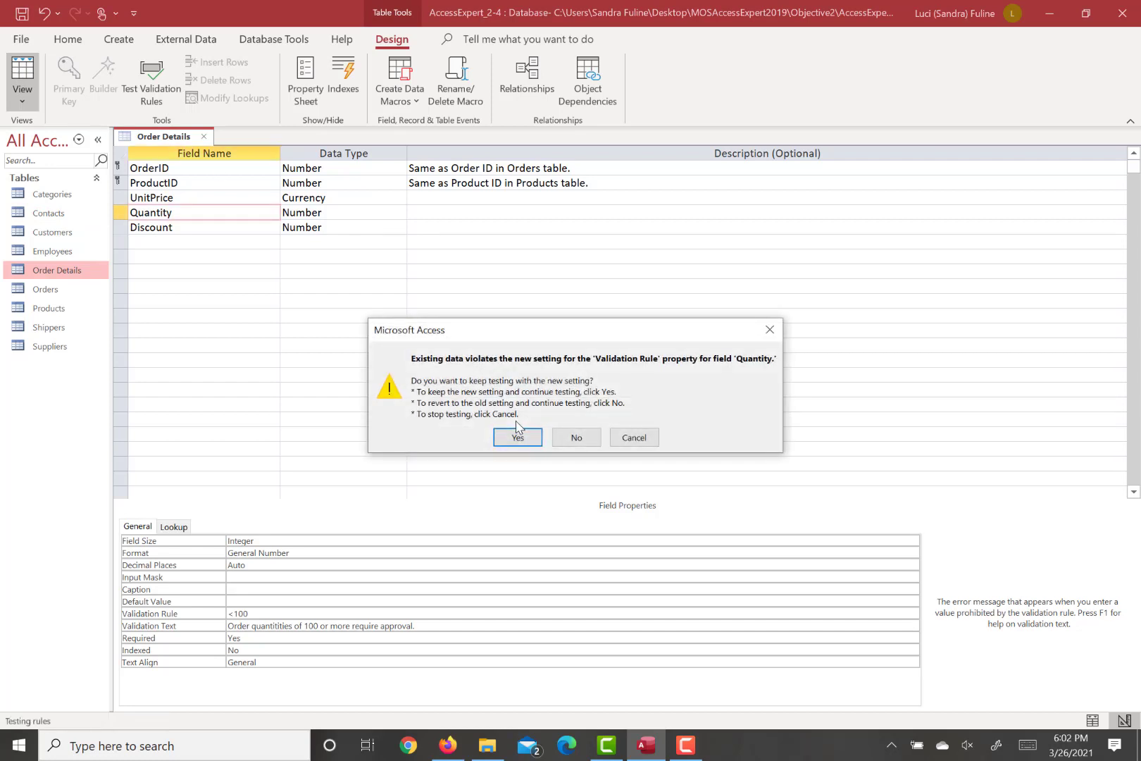
Open the Order Details datasheet and enter 101 in the first Quantity cell.
click(517, 435)
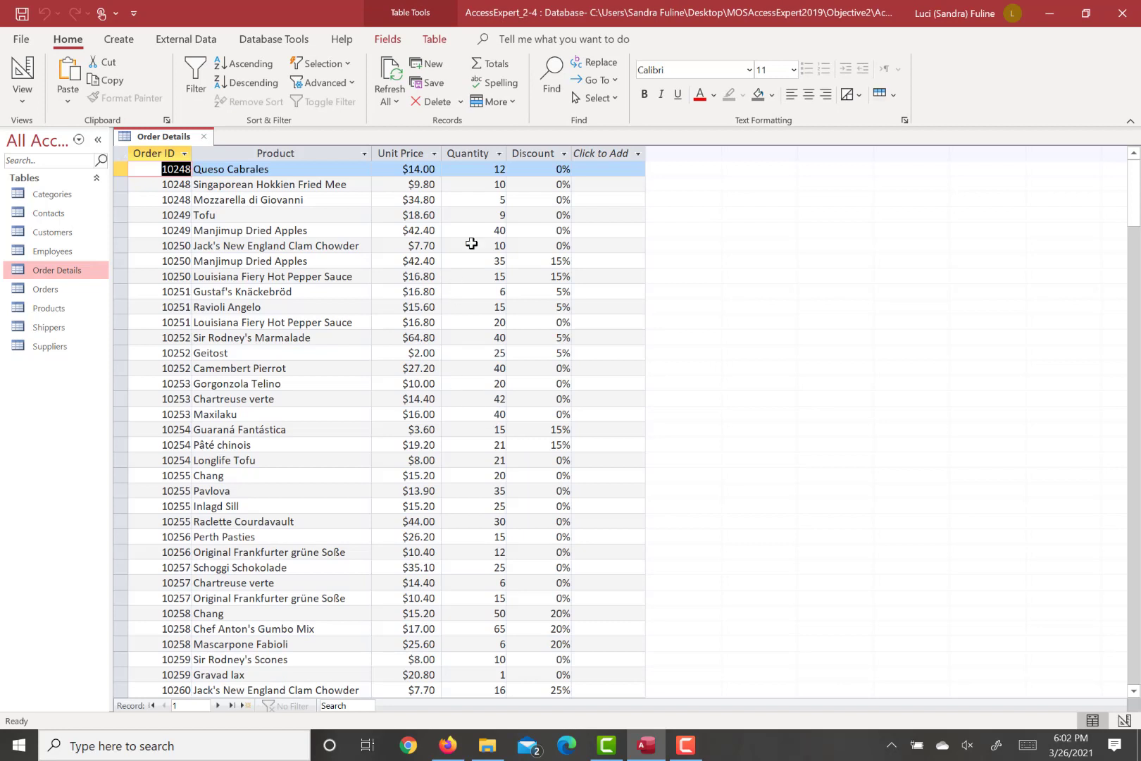
click(478, 171)
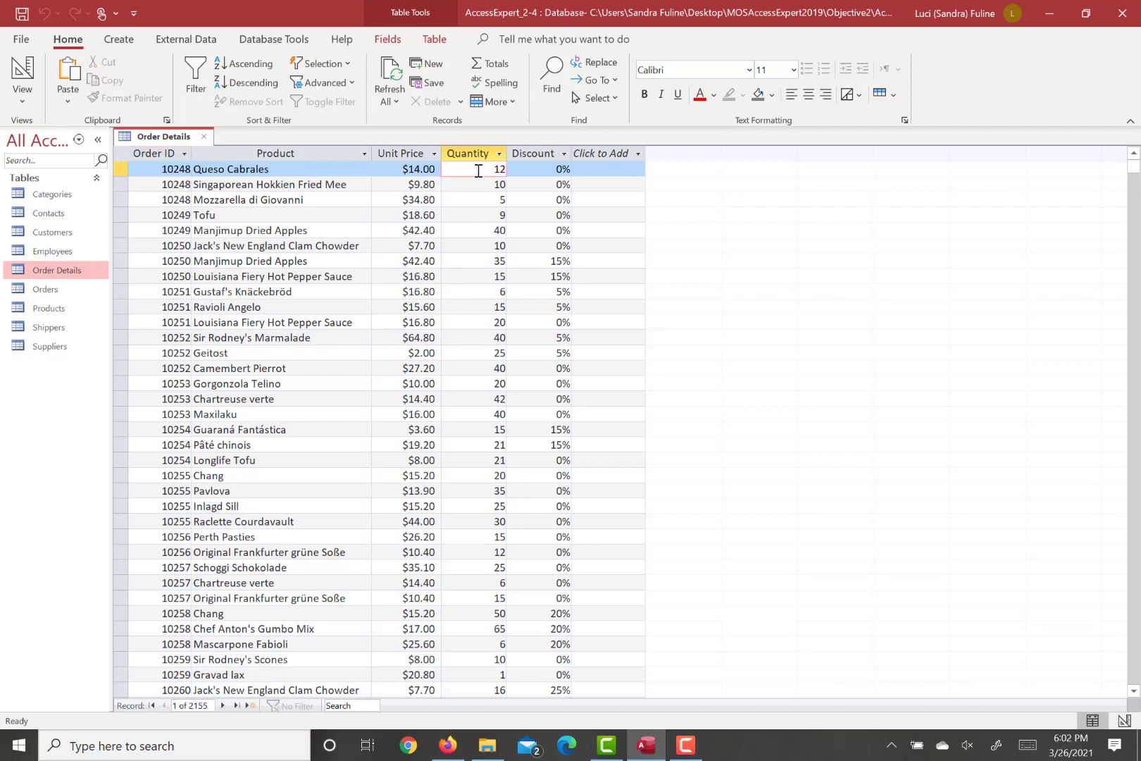
key(BackSpace)
key(BackSpace)
text(101)
key(Return)
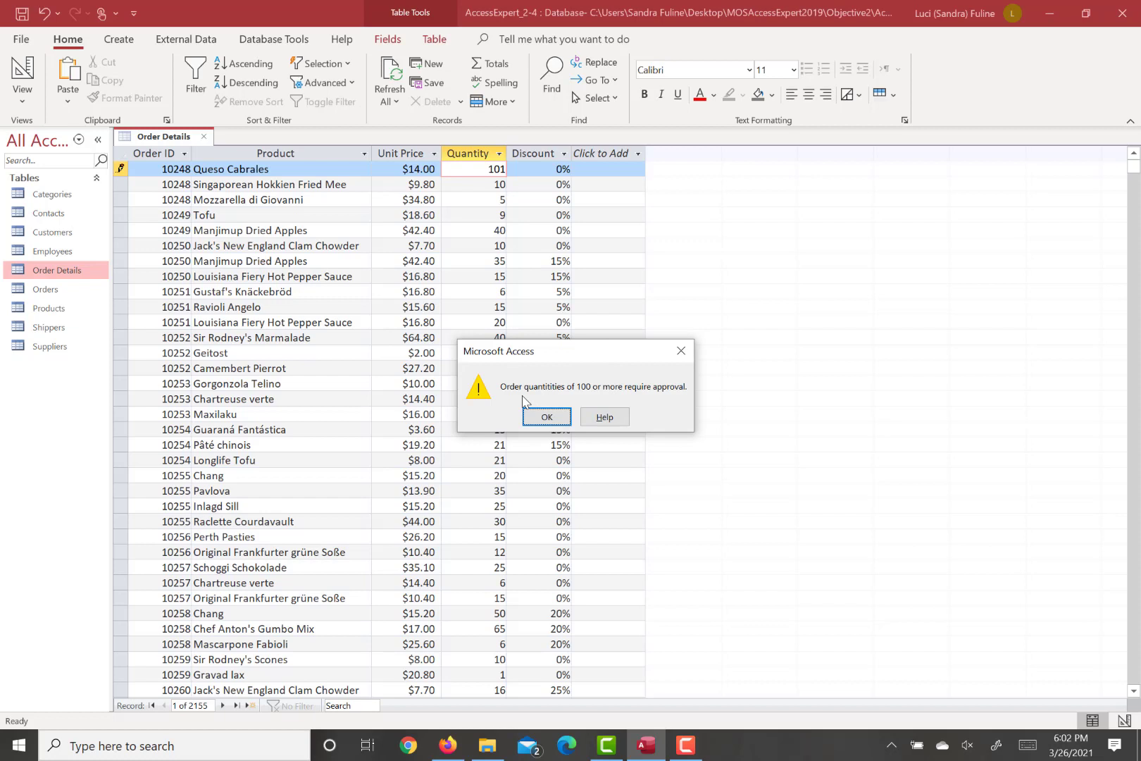
Dismiss the approval warning and restore the first Quantity to 12.
click(547, 417)
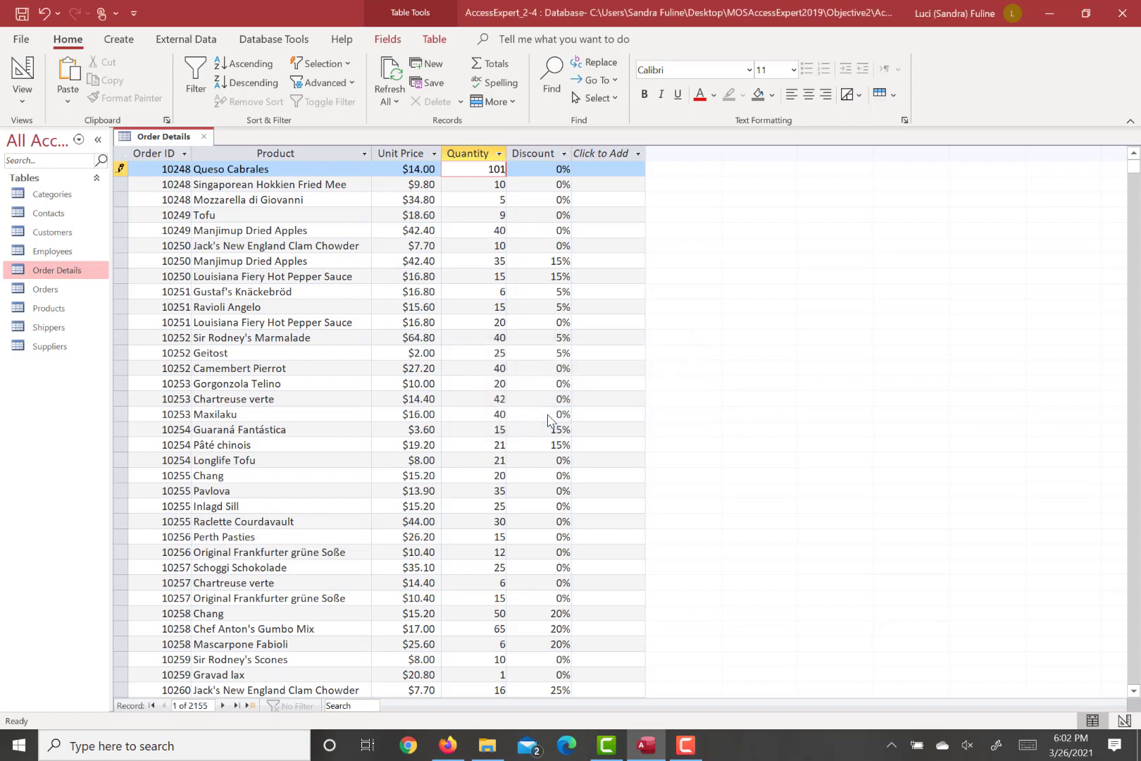
key(BackSpace)
key(BackSpace)
key(BackSpace)
text(12)
key(Down)
key(Down)
key(Down)
key(Down)
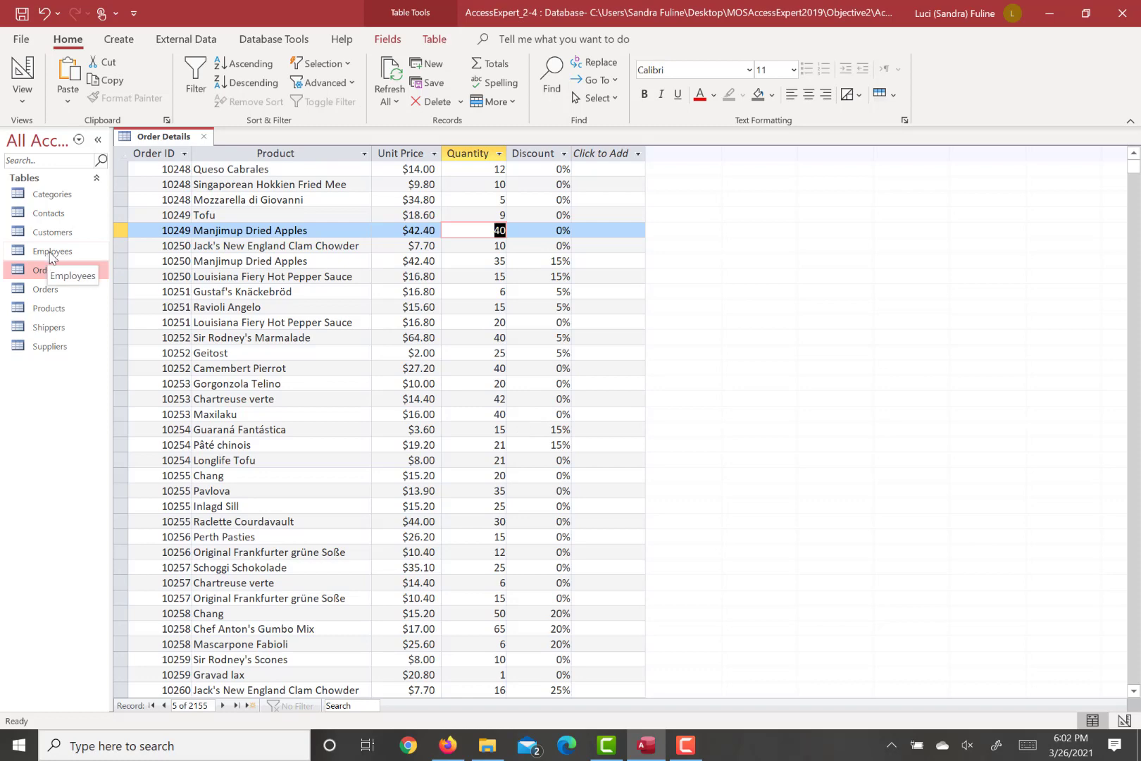
Open the Employees table in Design View and select the Courtesy field.
click(51, 252)
right_click(50, 252)
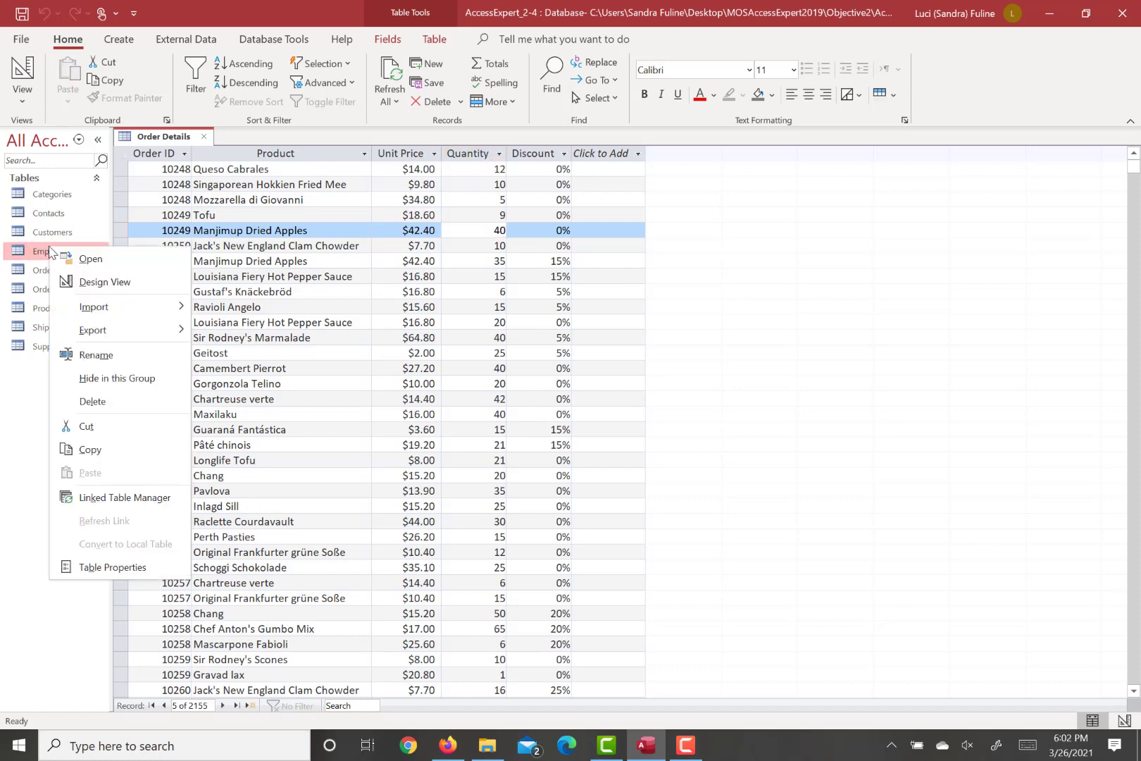
click(102, 281)
click(188, 226)
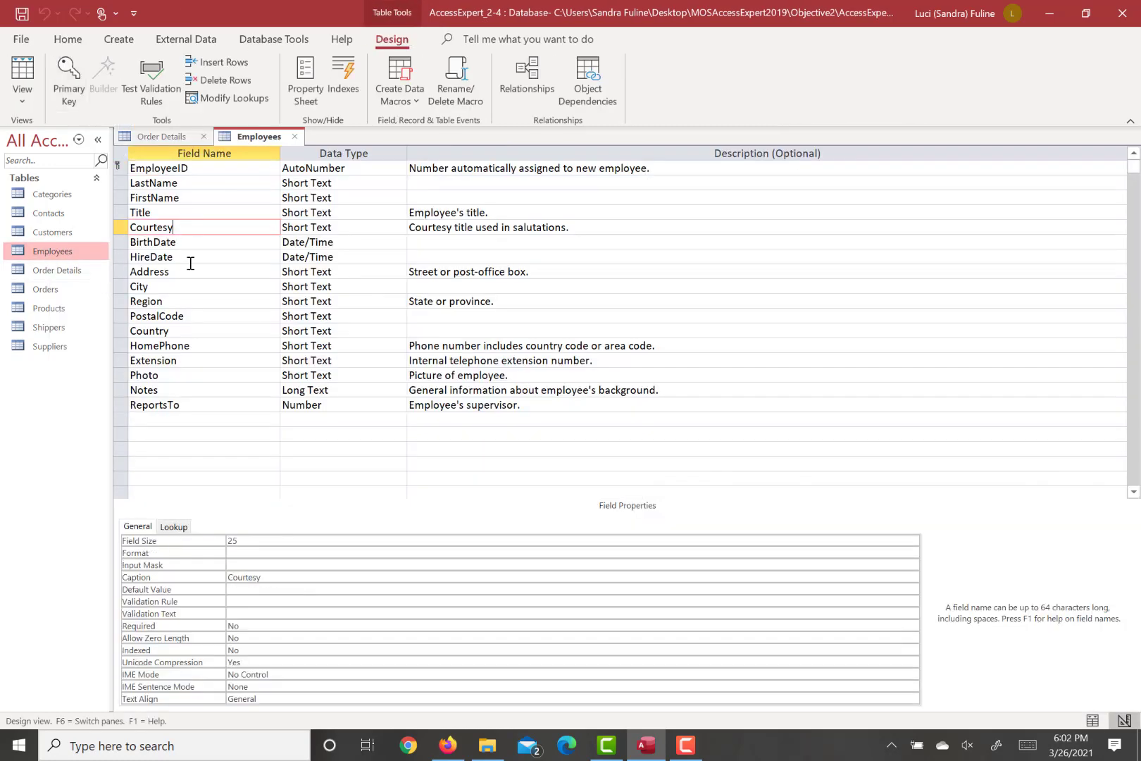
Change the Courtesy caption to 'Title of Courtesy' and save the design.
click(274, 577)
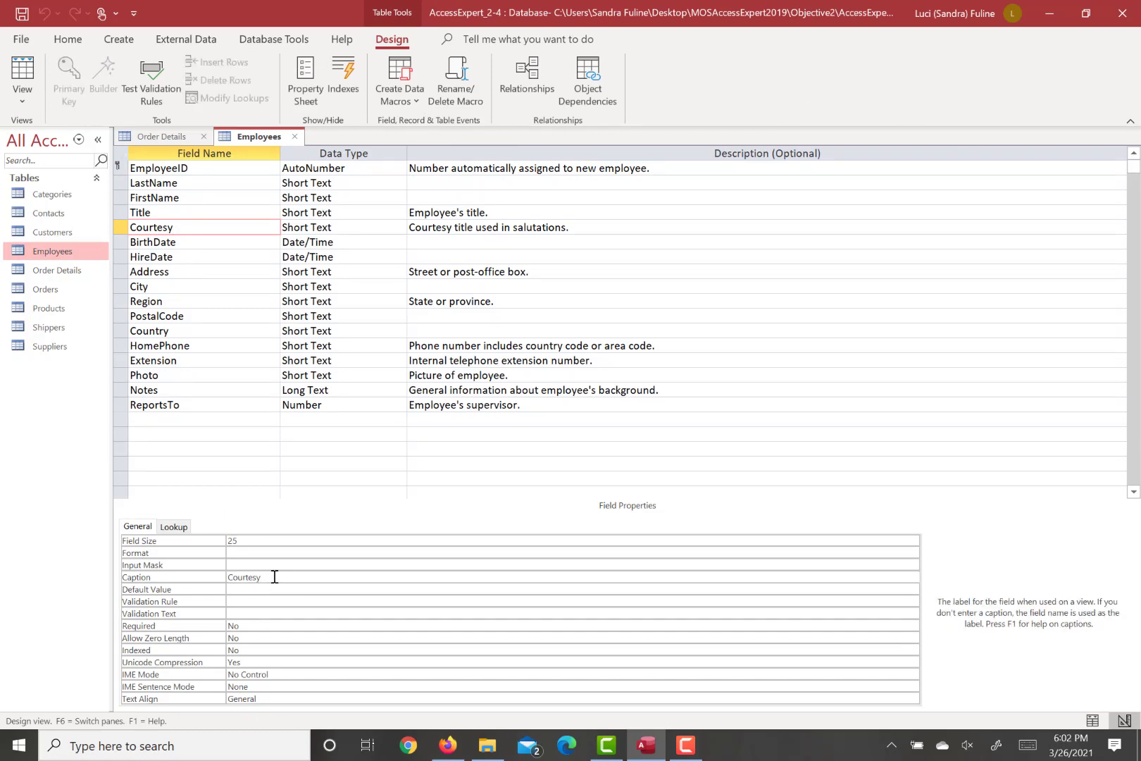
key(Up)
key(Up)
key(Up)
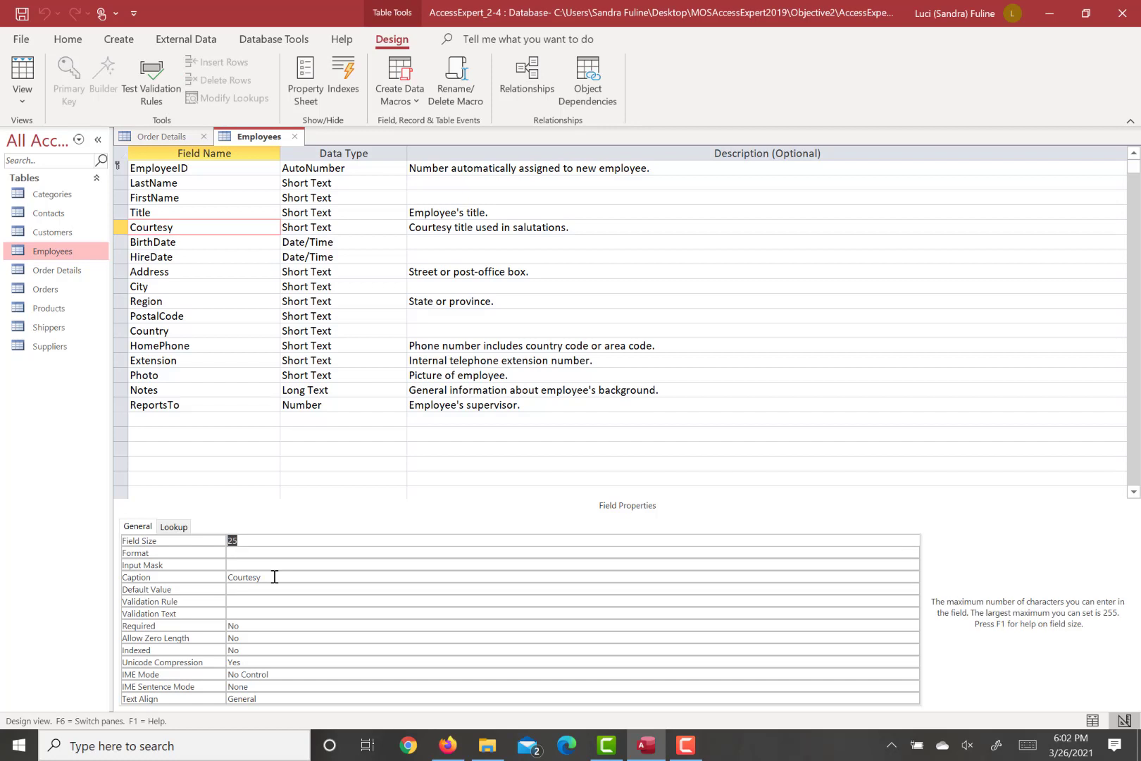
click(231, 578)
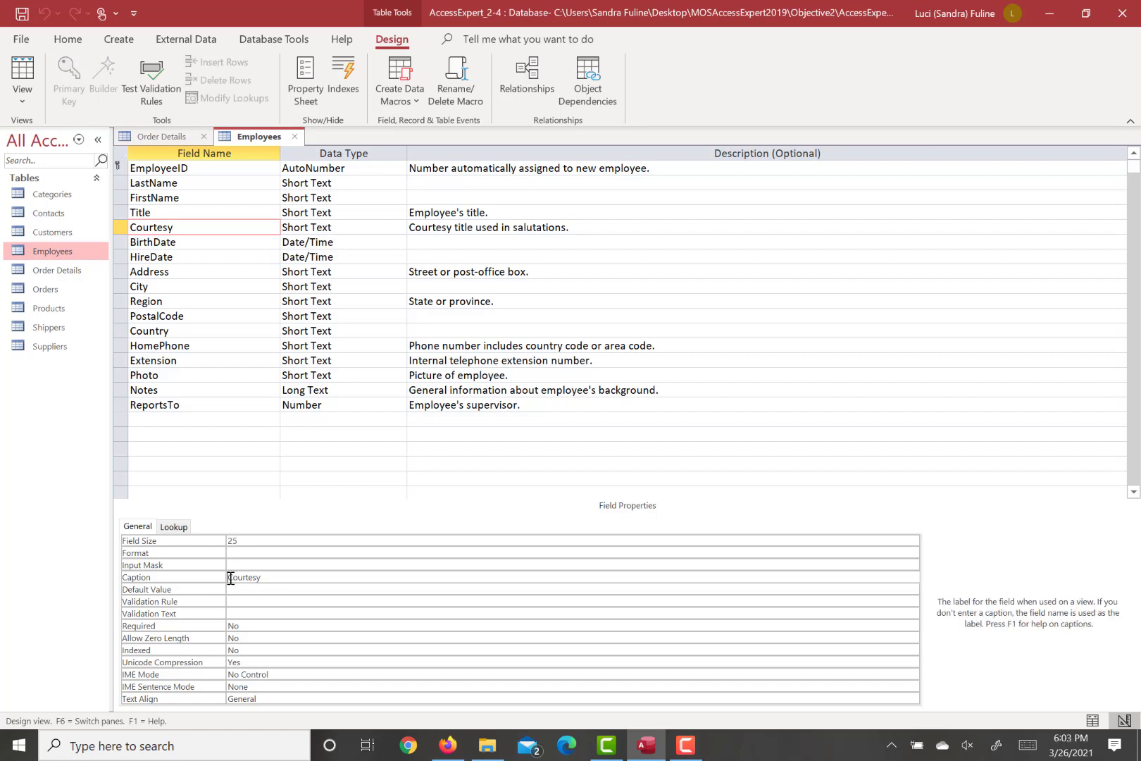
text(Title of)
key(ctrl+s)
click(17, 79)
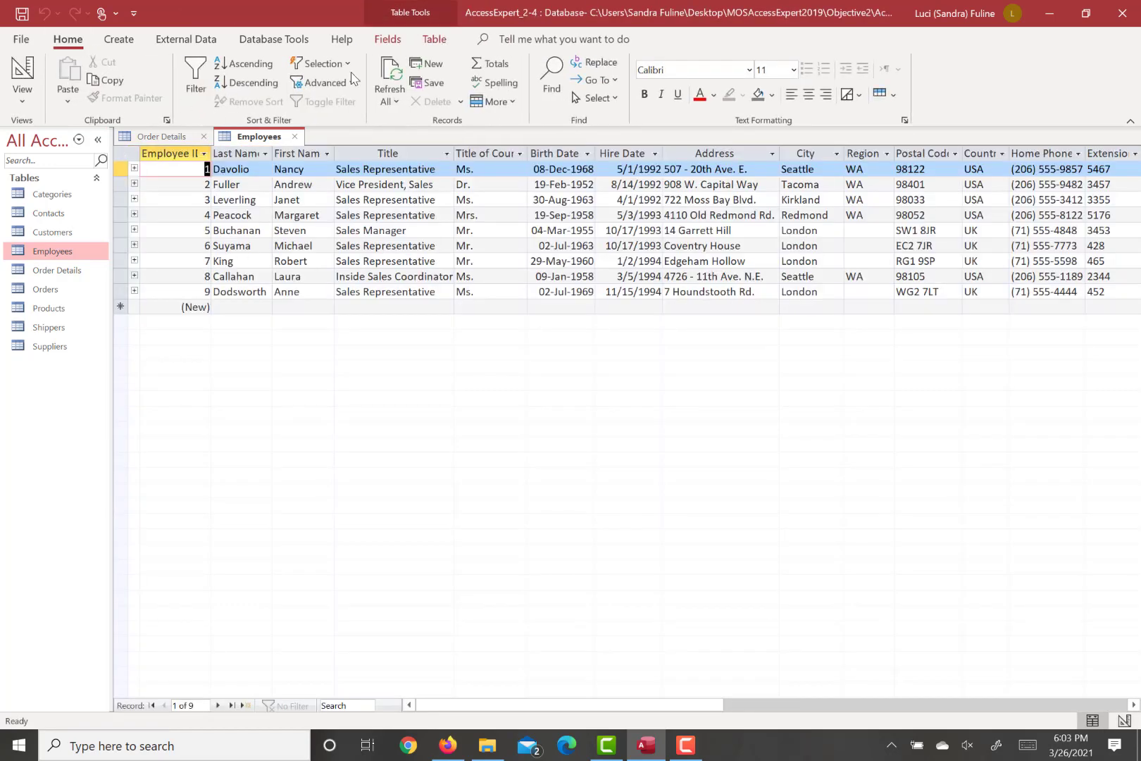
click(399, 38)
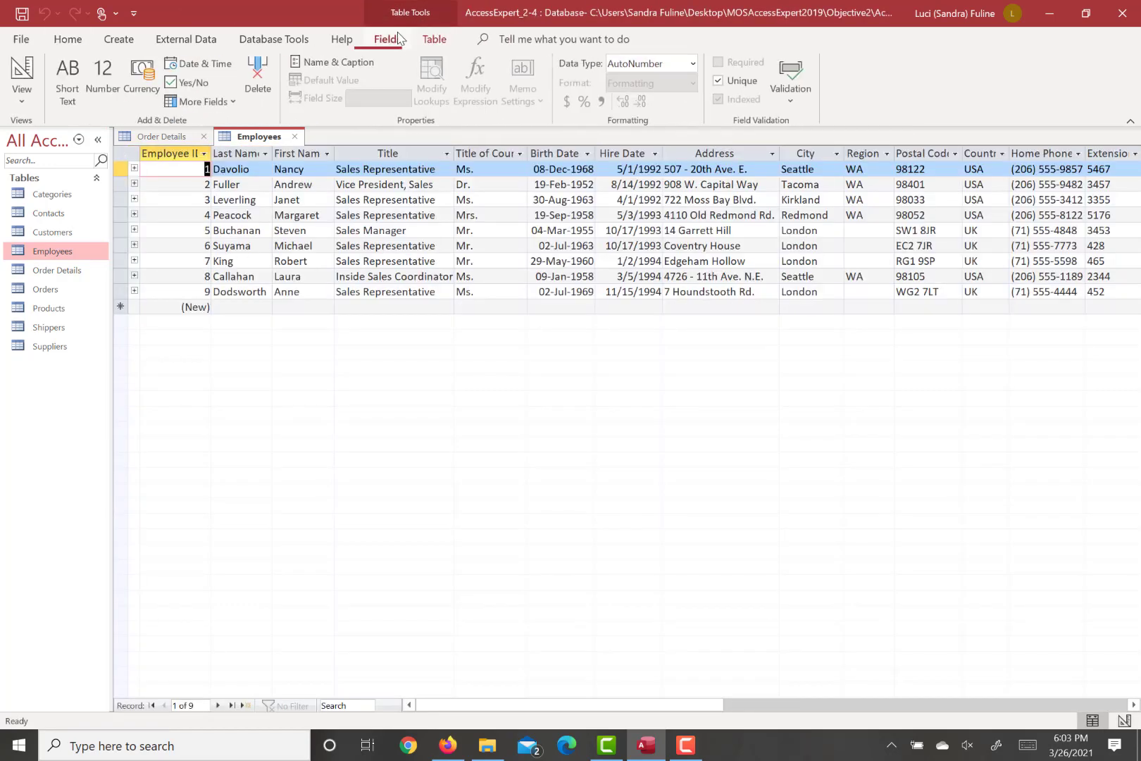
click(331, 63)
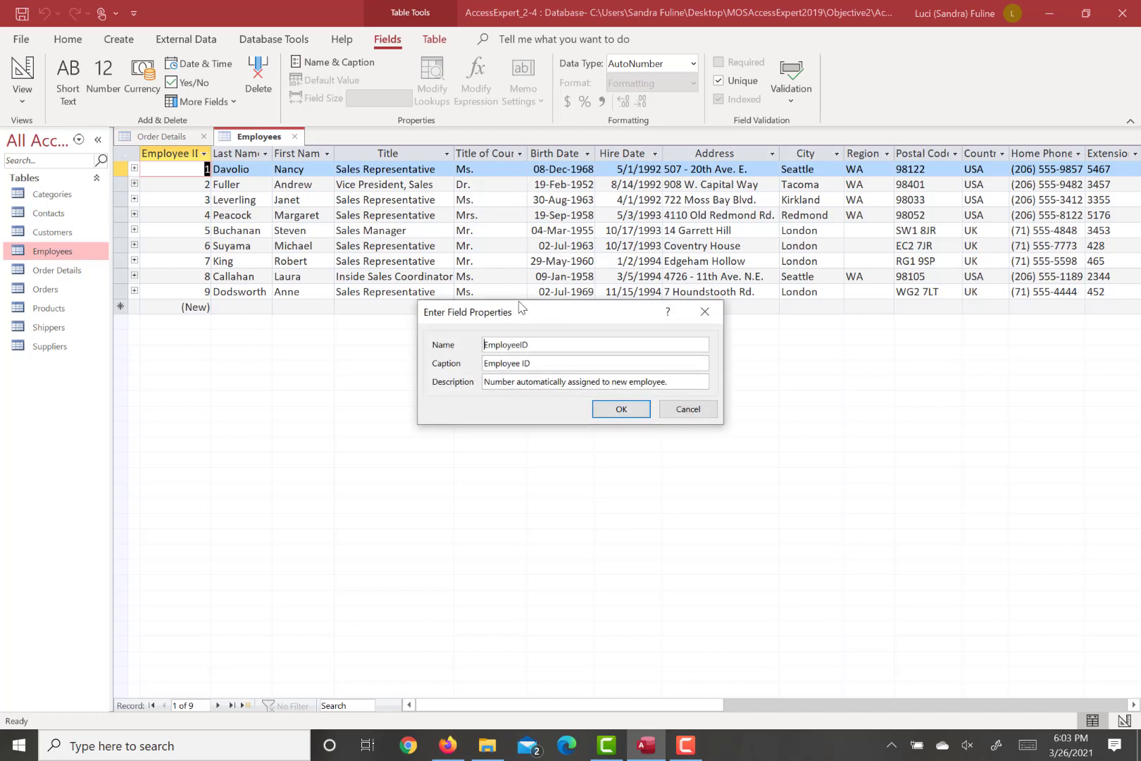
click(704, 410)
click(502, 152)
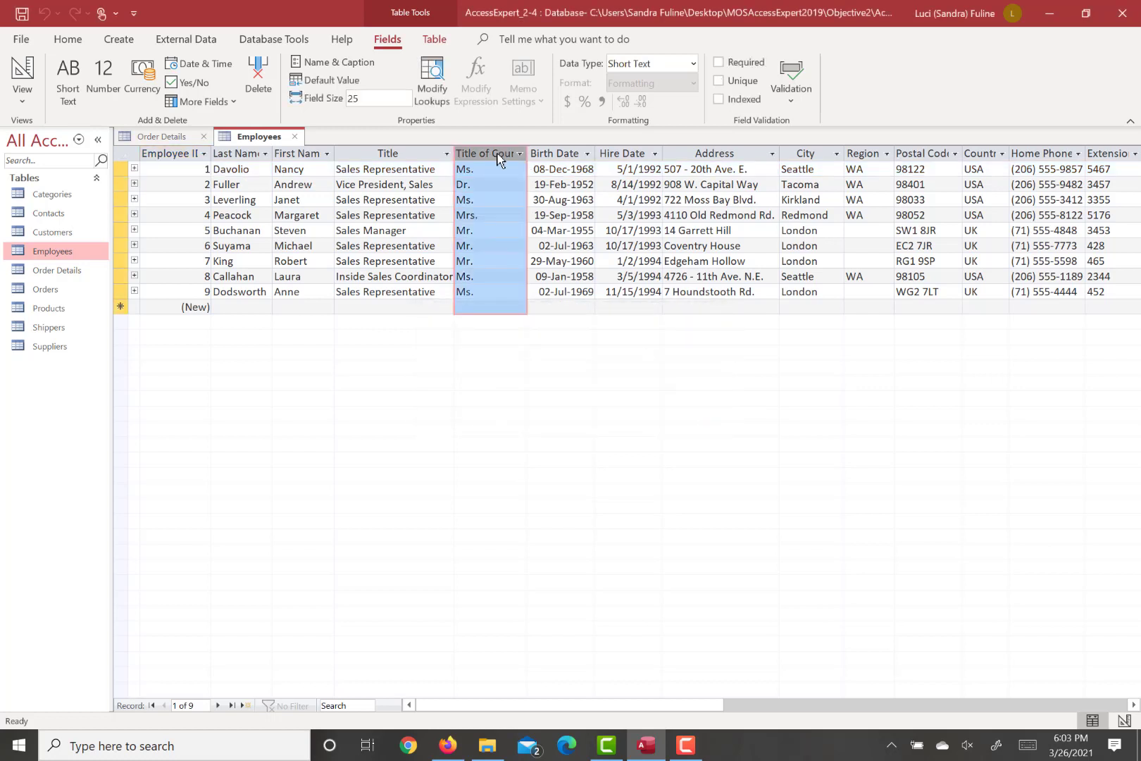
click(331, 63)
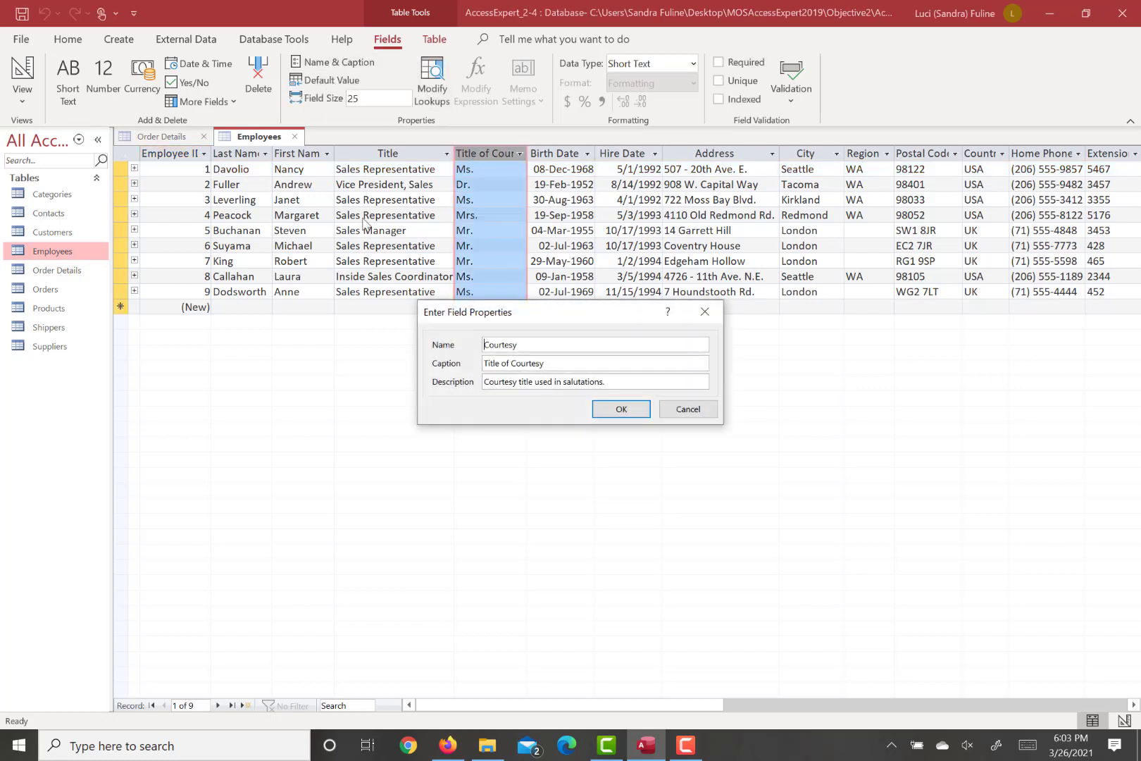
click(704, 312)
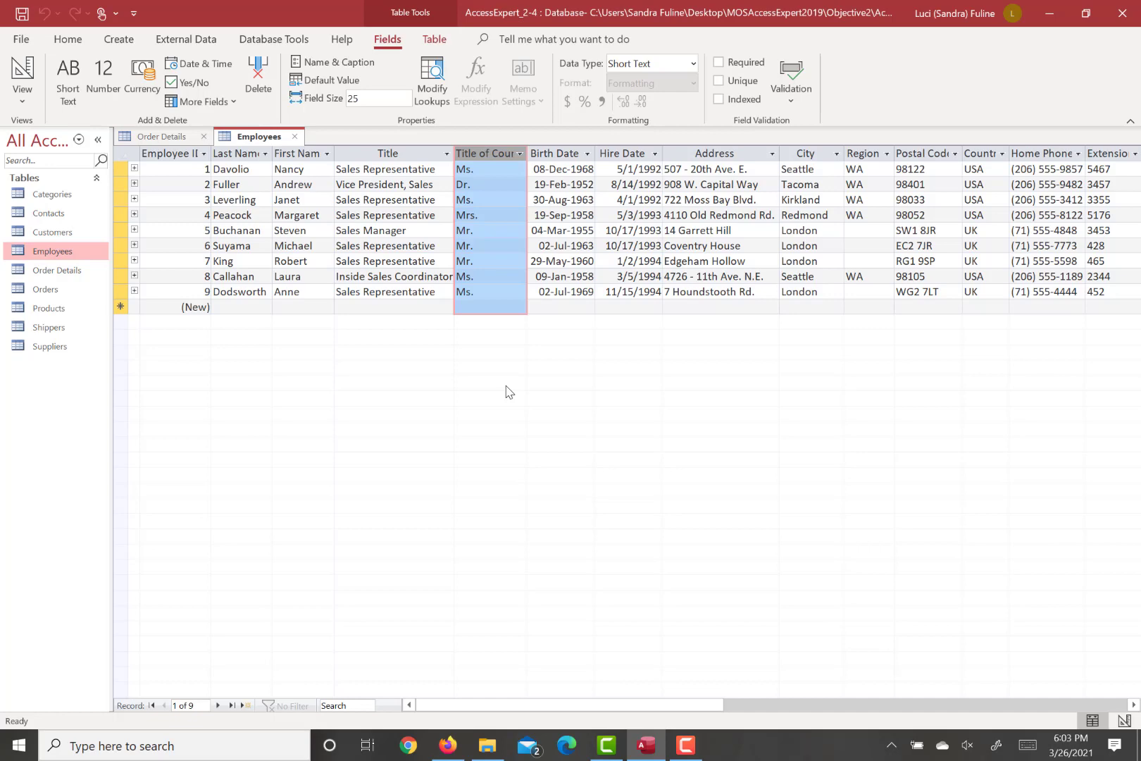
Back in Design View, change the BirthDate format from dd-mmm-yyyy to Long Date.
click(34, 74)
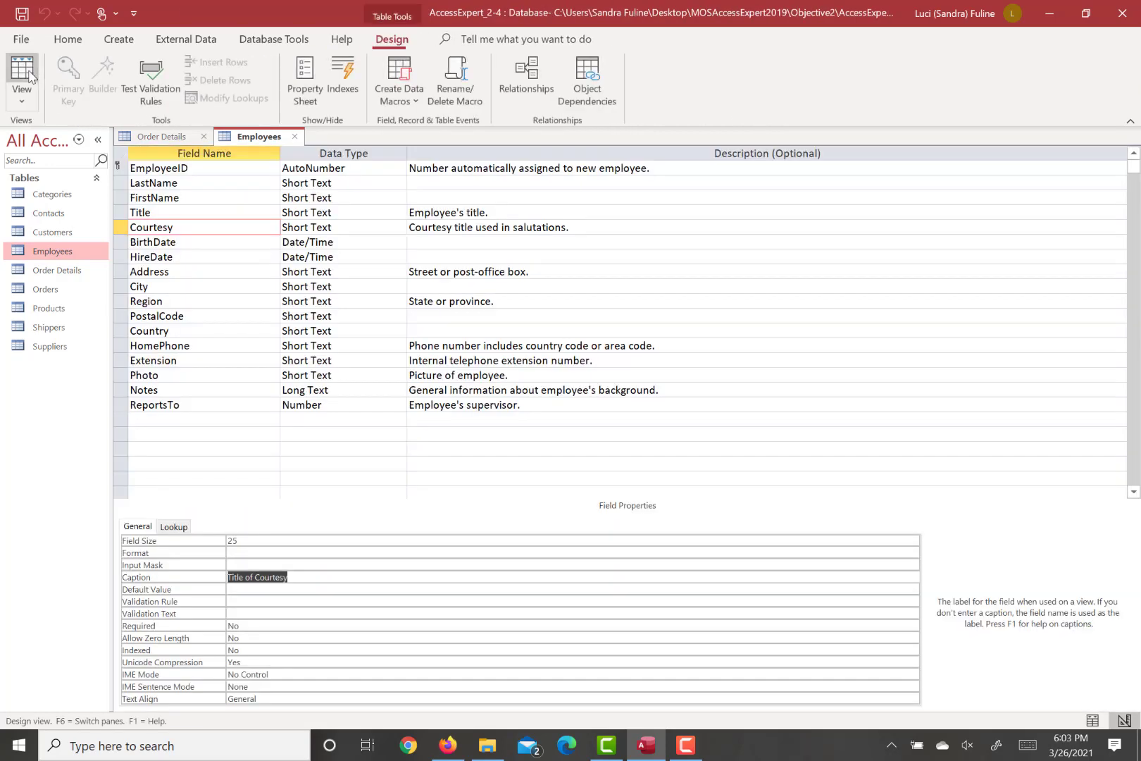
click(178, 241)
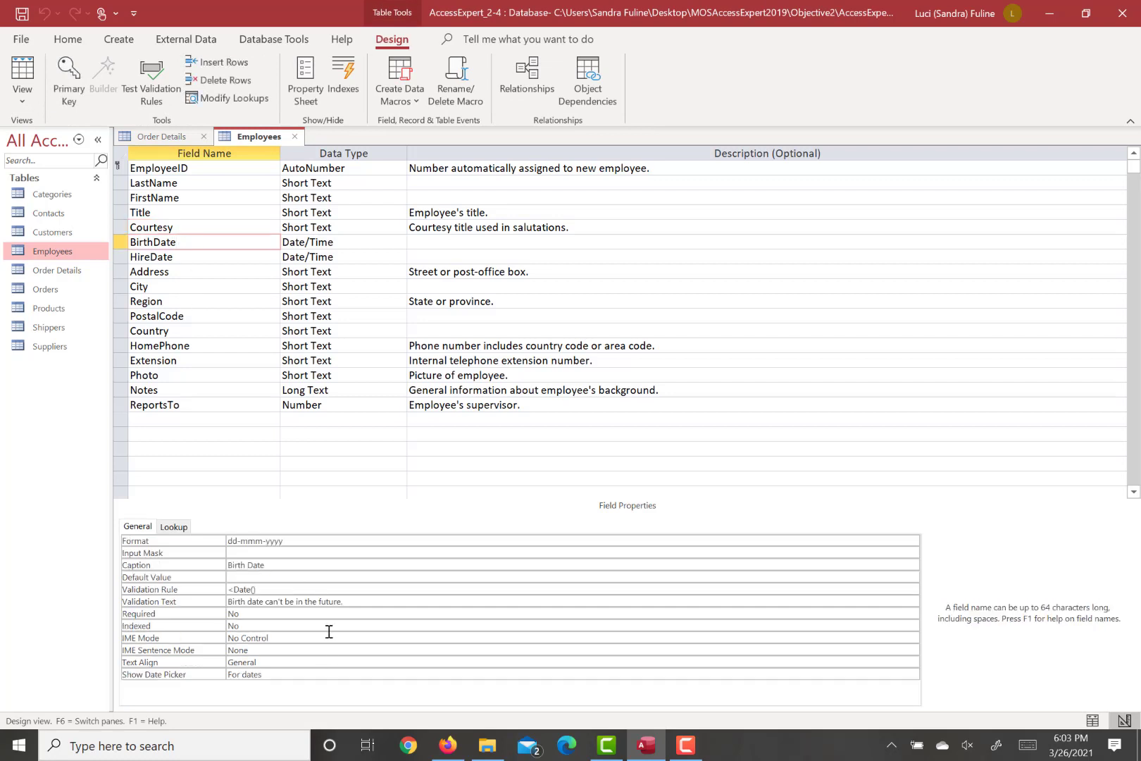
click(310, 540)
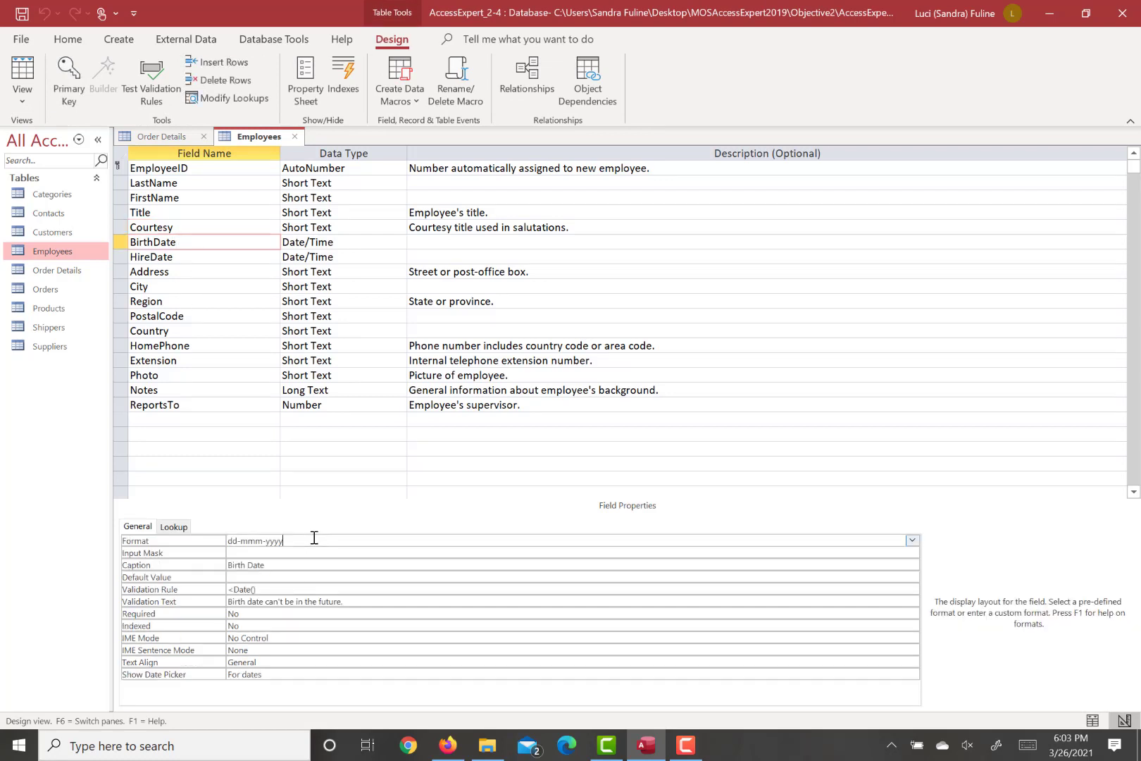
click(913, 540)
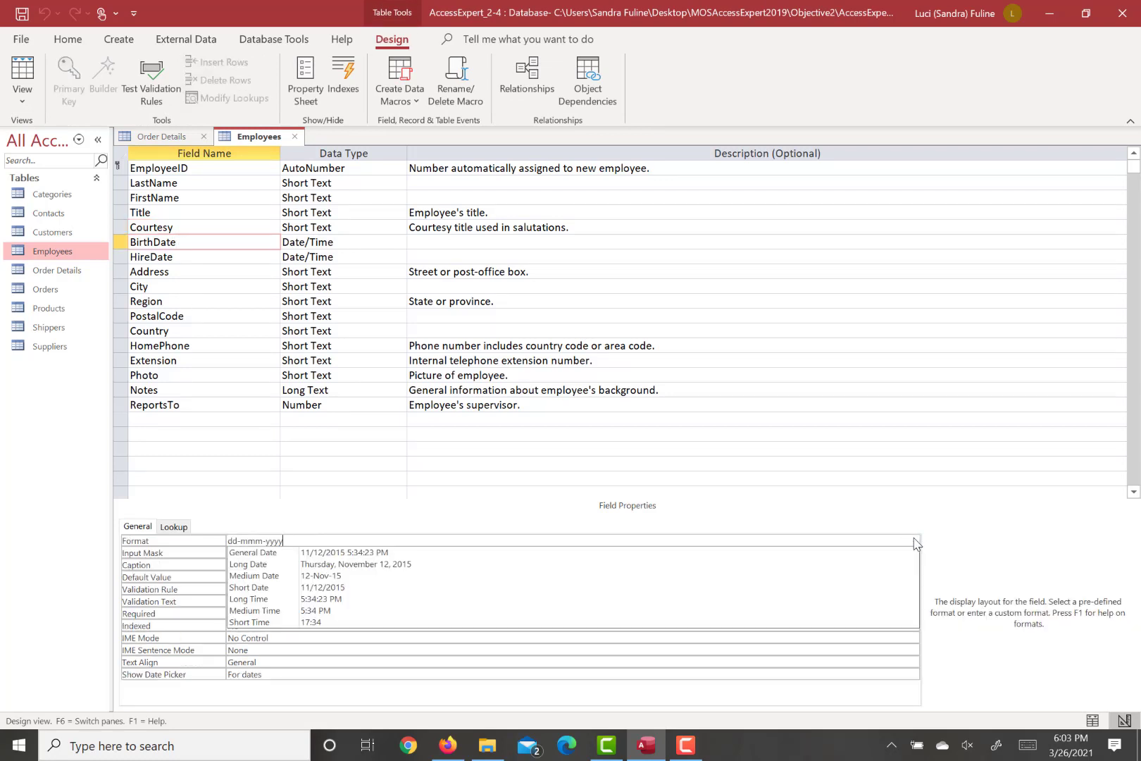
click(833, 566)
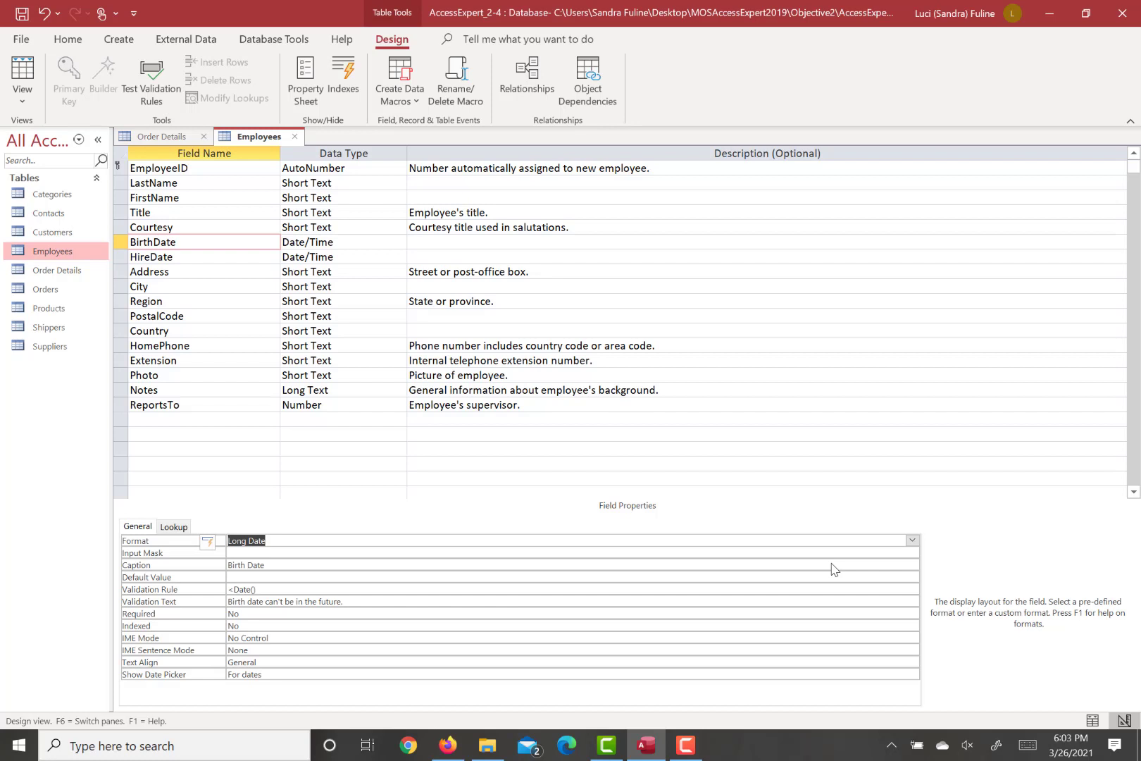
Save the Employees table and give the HireDate field a Medium Date input mask via the Input Mask Wizard.
click(202, 258)
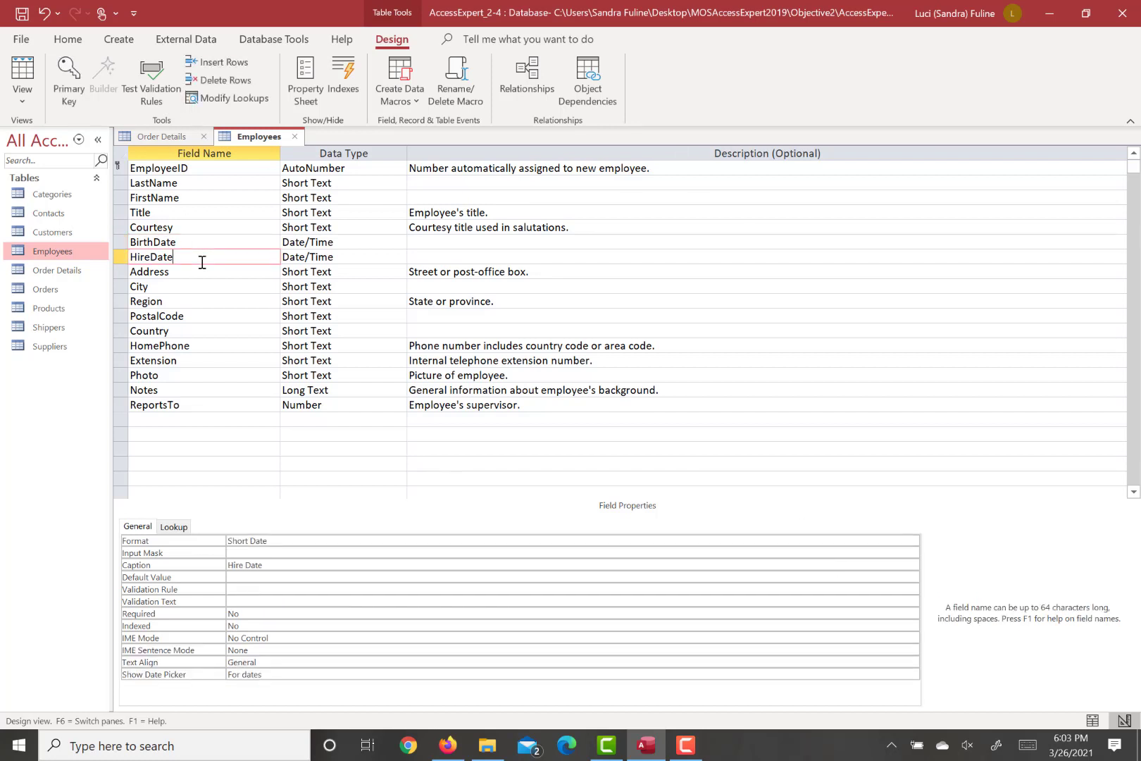
click(274, 553)
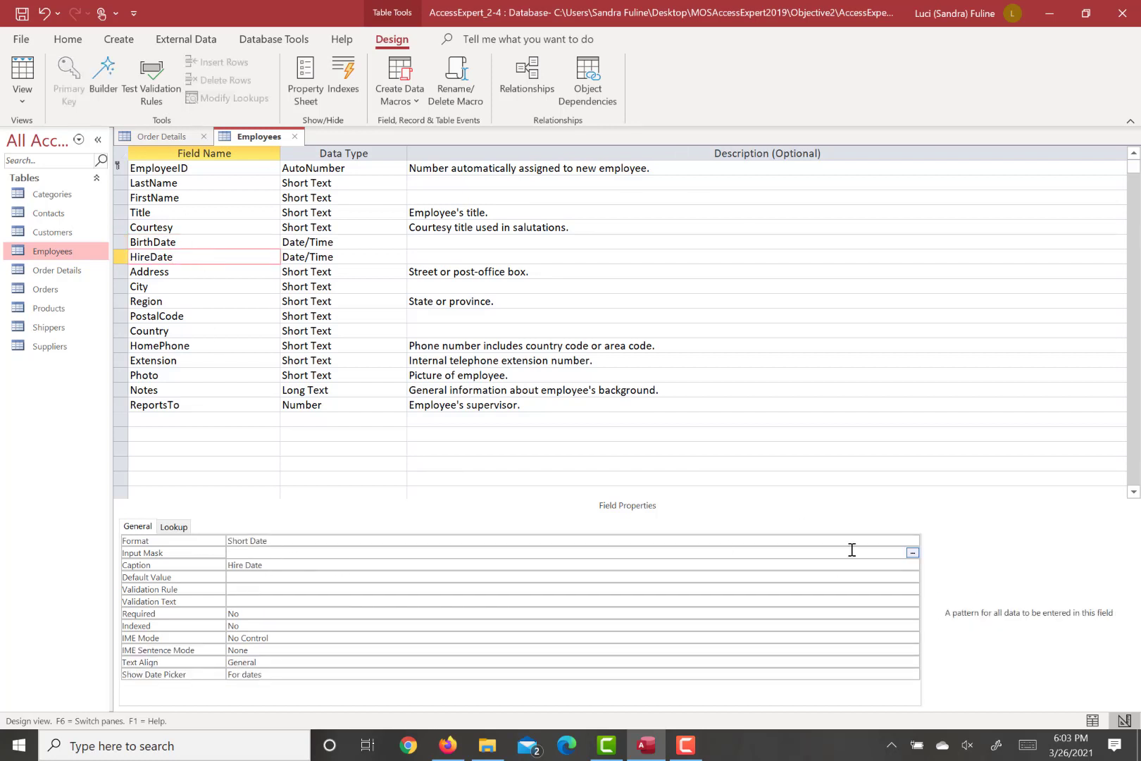
click(912, 552)
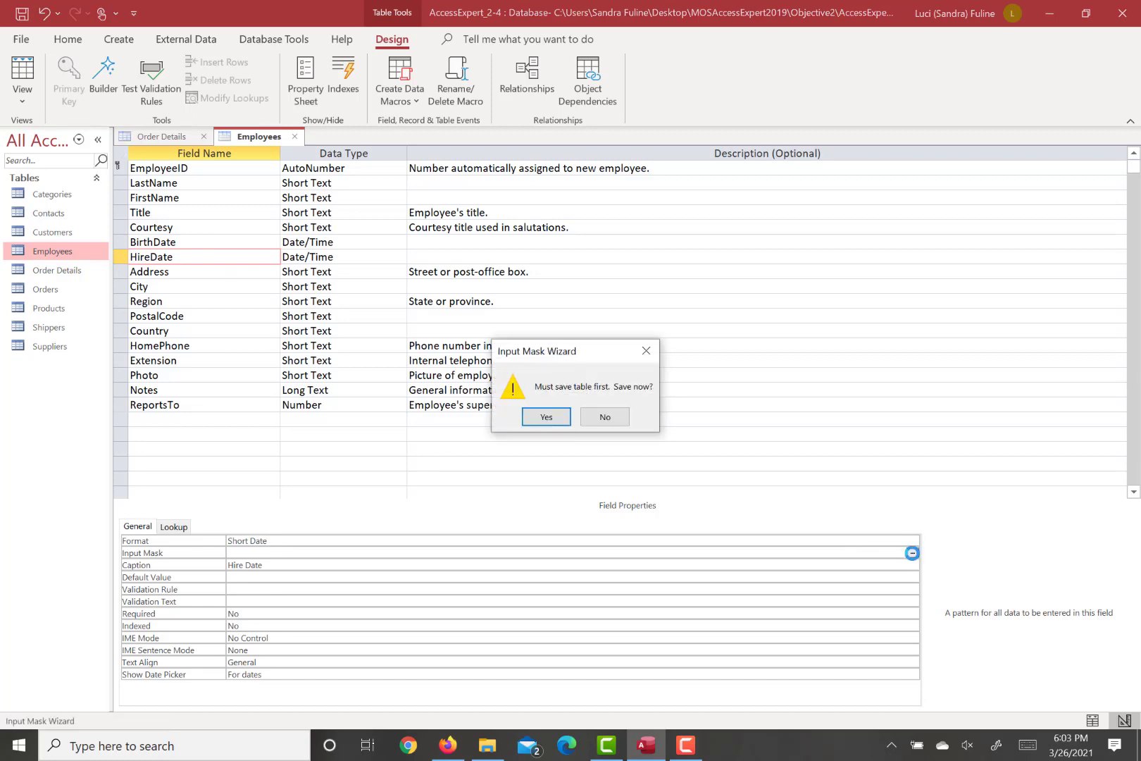
click(537, 419)
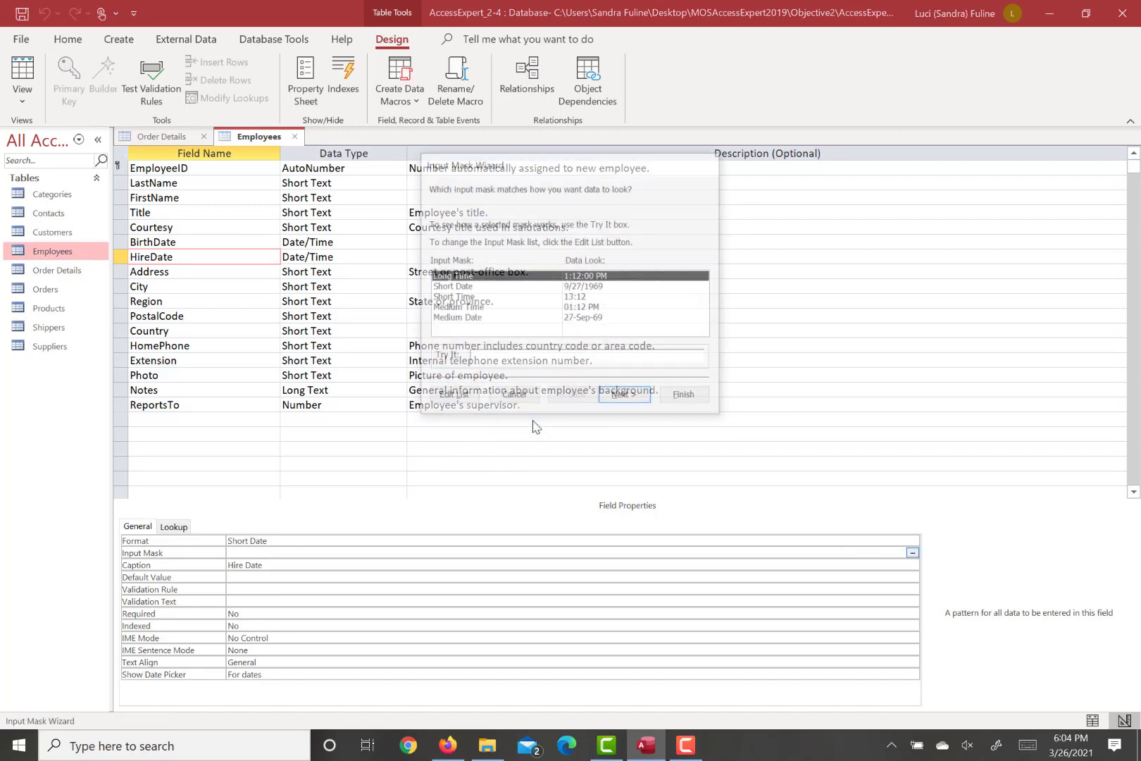
click(483, 319)
click(621, 400)
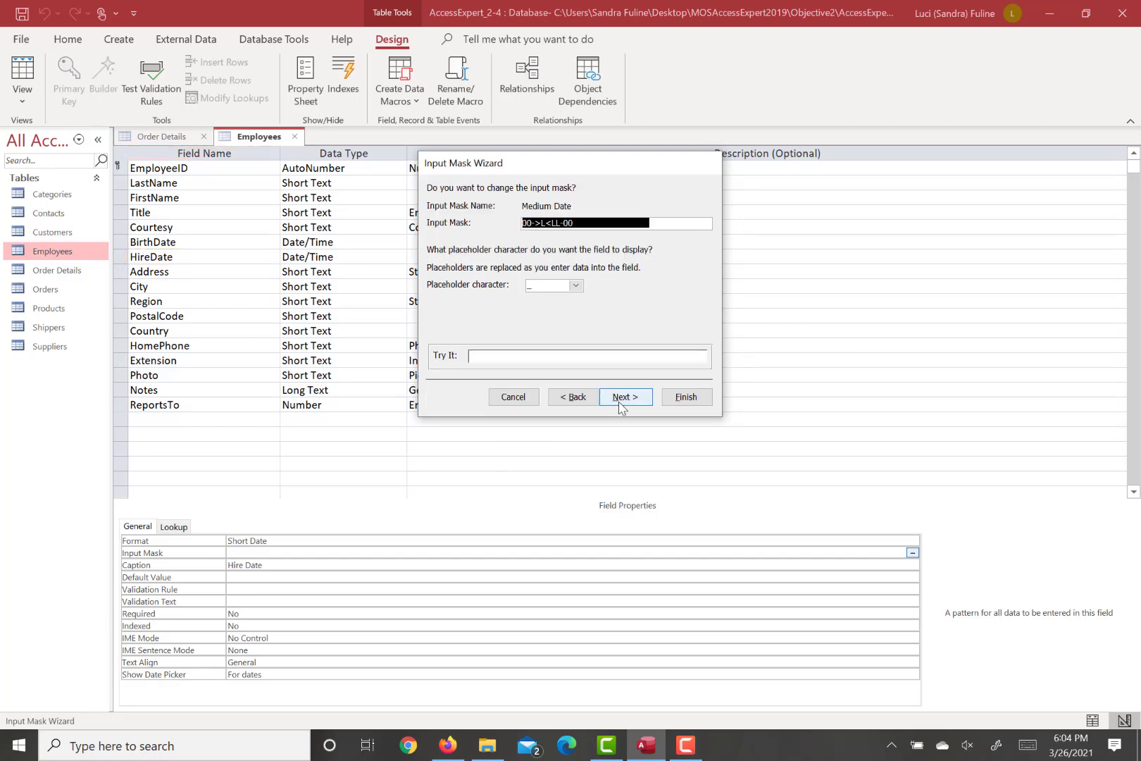
click(690, 405)
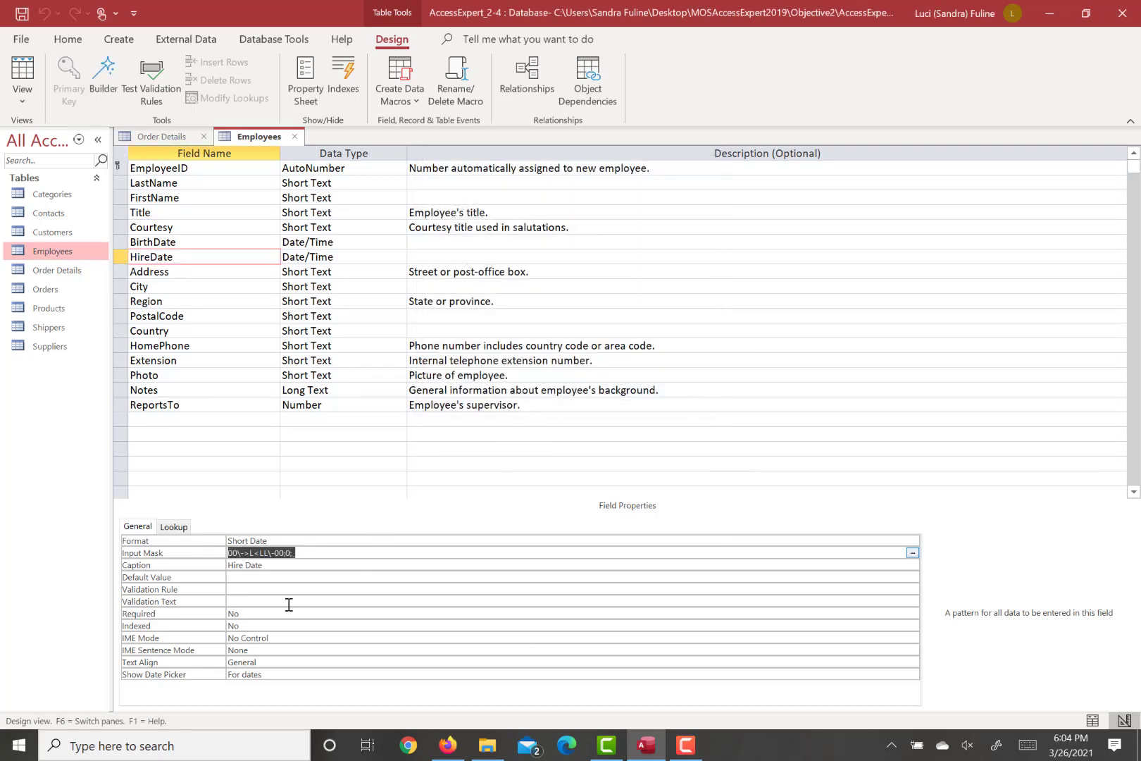